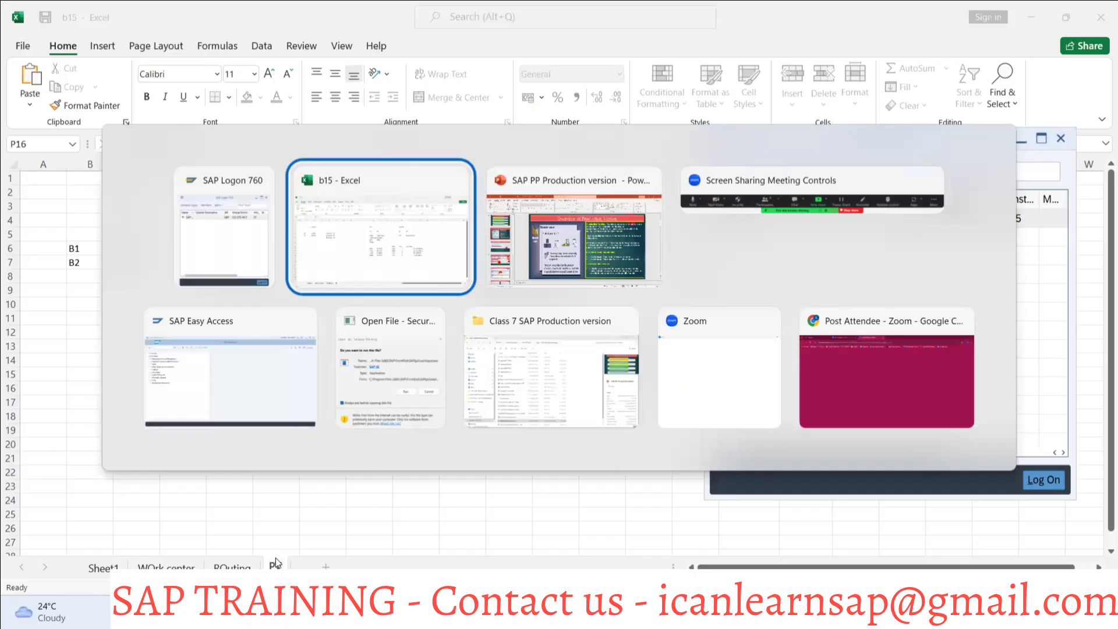
Step: Switch to the SAP Easy Access window and start transaction C223 for production version mass processing
{"action": "key", "text": "alt+Tab"}
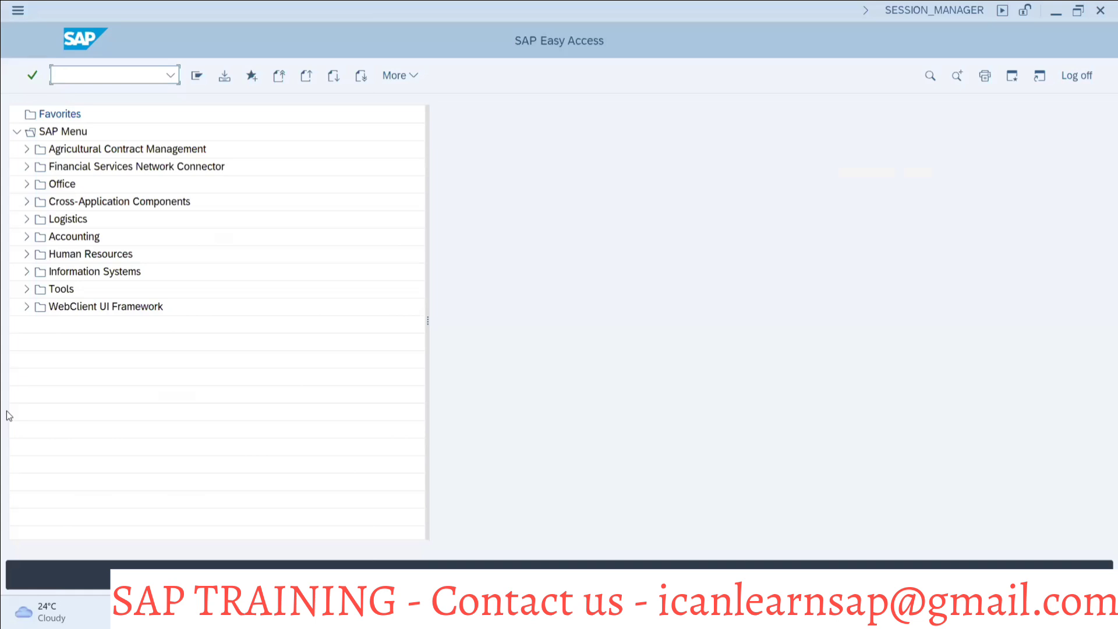
{"action": "type", "text": "c223"}
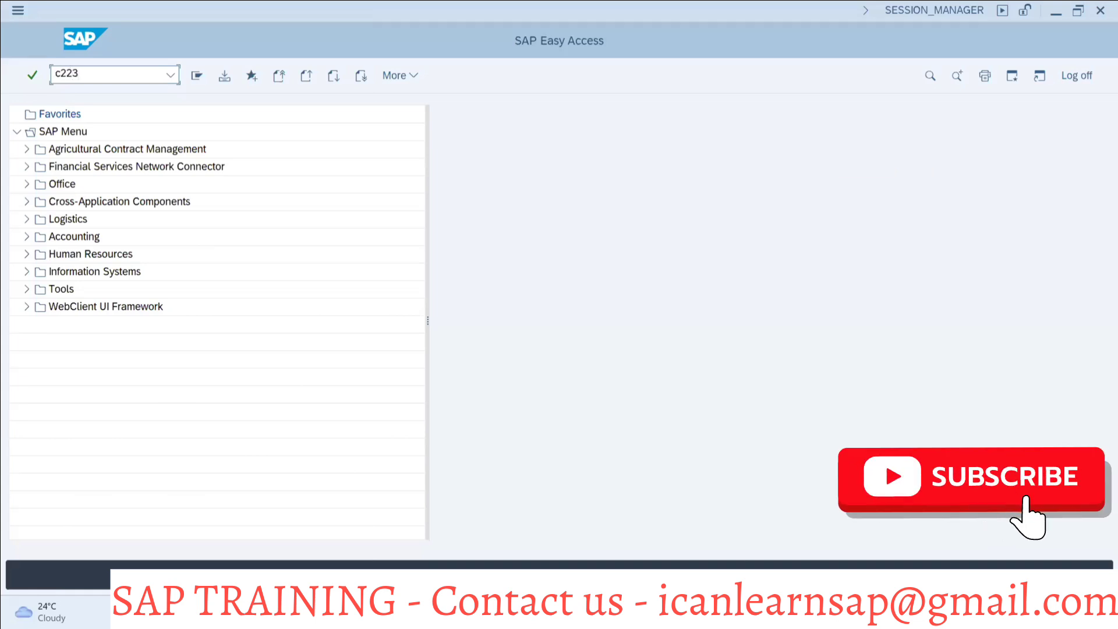
{"action": "key", "text": "Return"}
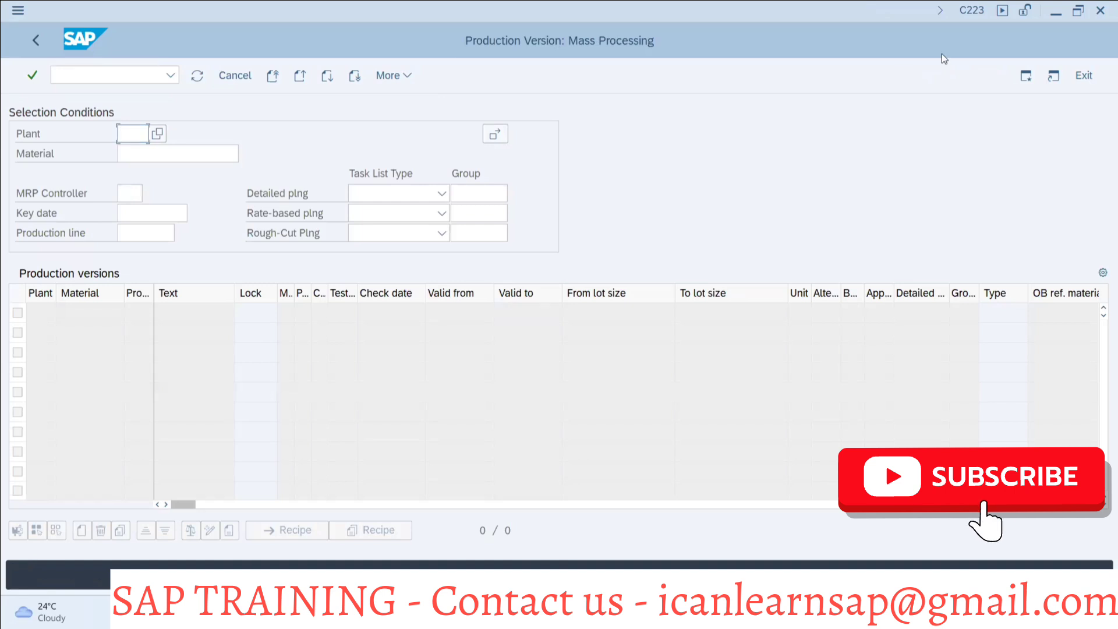
Step: Load the production versions for plant 1000 and material Laptop-b14
{"action": "type", "text": "1000"}
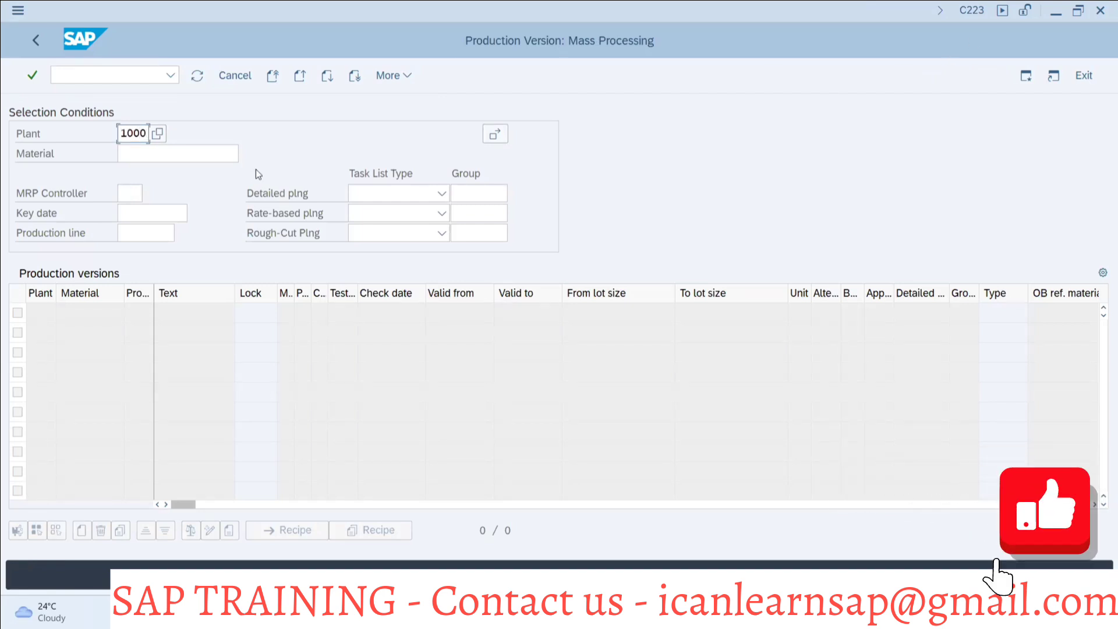
{"action": "left_click", "coordinate": [126, 154]}
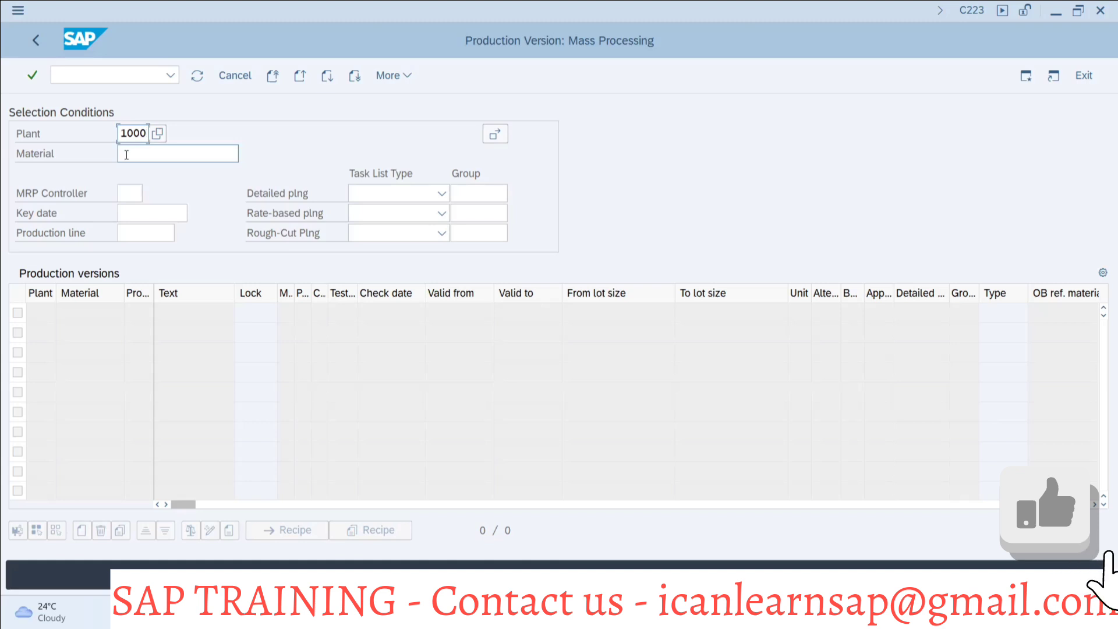
{"action": "type", "text": "Lapt"}
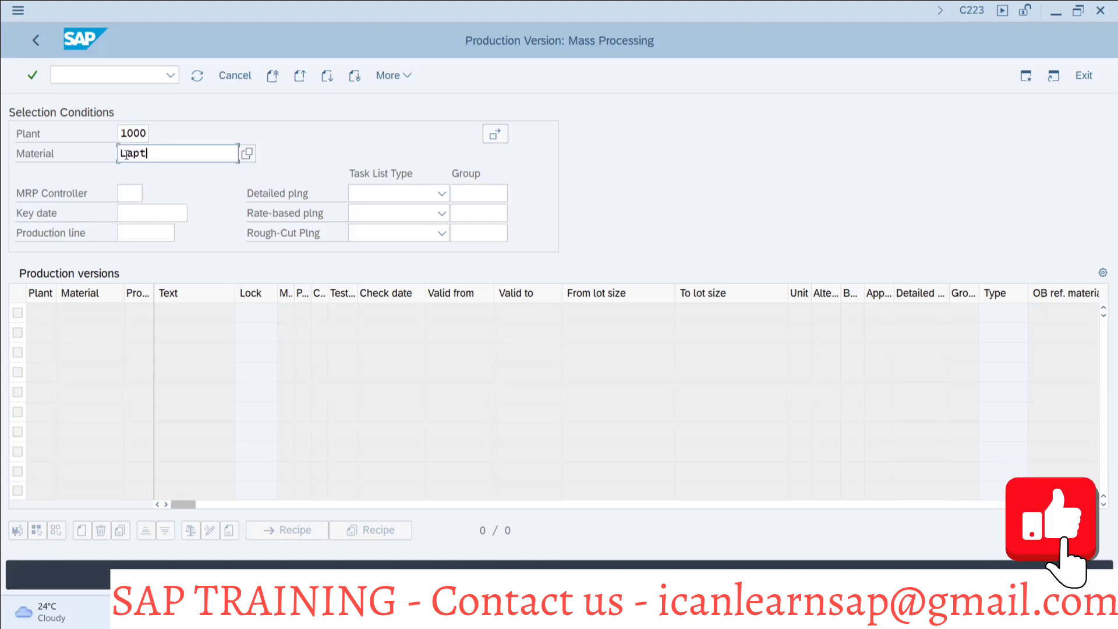
{"action": "type", "text": "op-b14"}
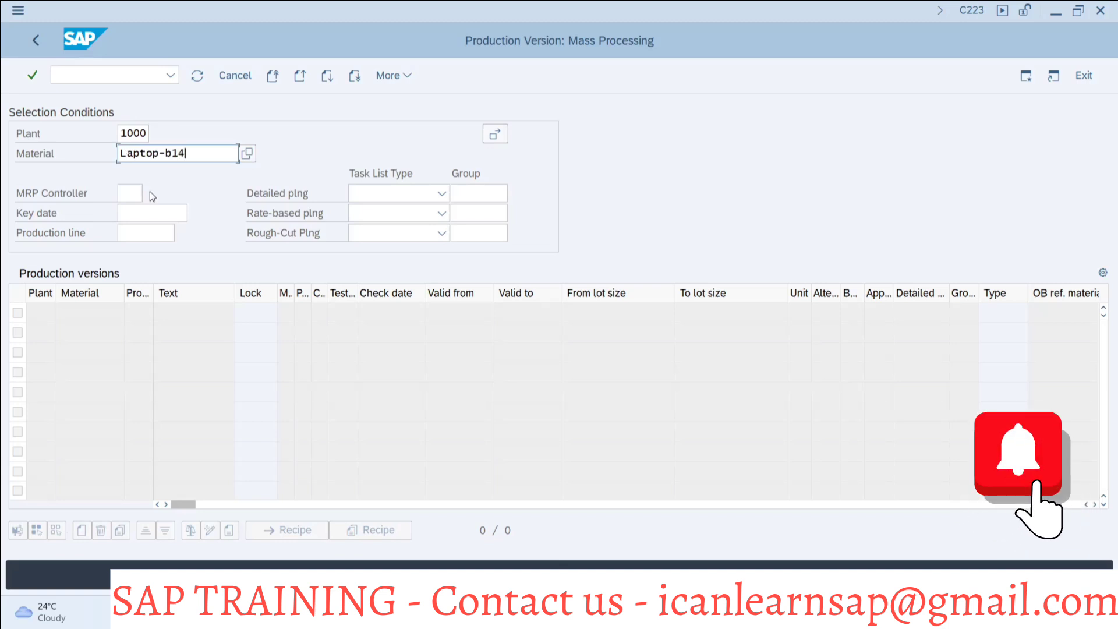
{"action": "key", "text": "Return"}
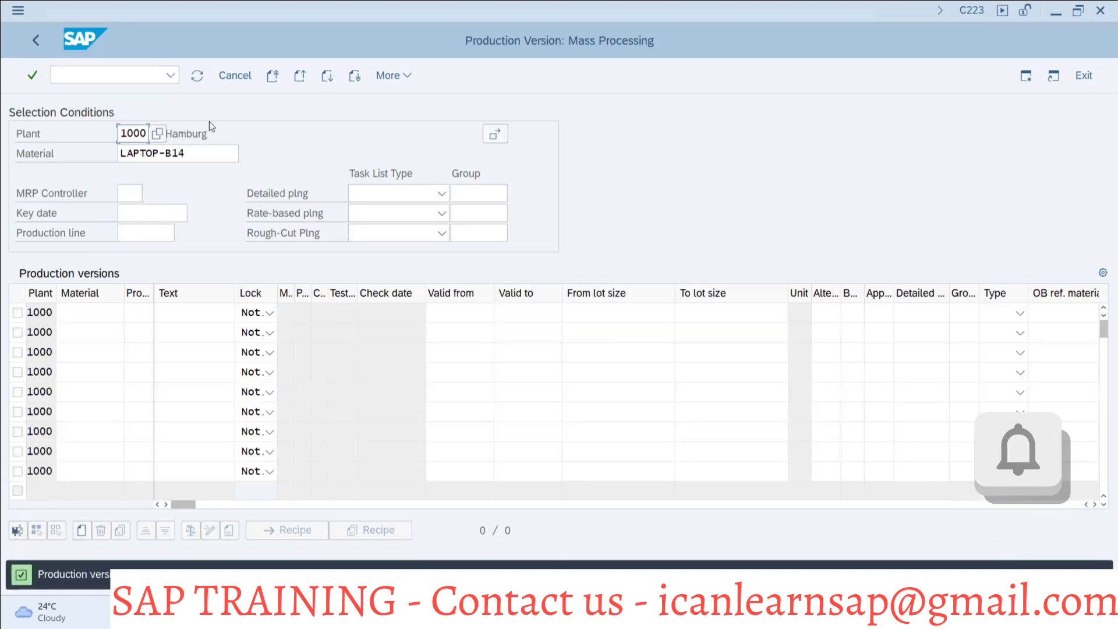
Step: Fill the first production version row with material LAPTOP-B14, version PV01 and text PV 01
{"action": "left_click", "coordinate": [197, 153]}
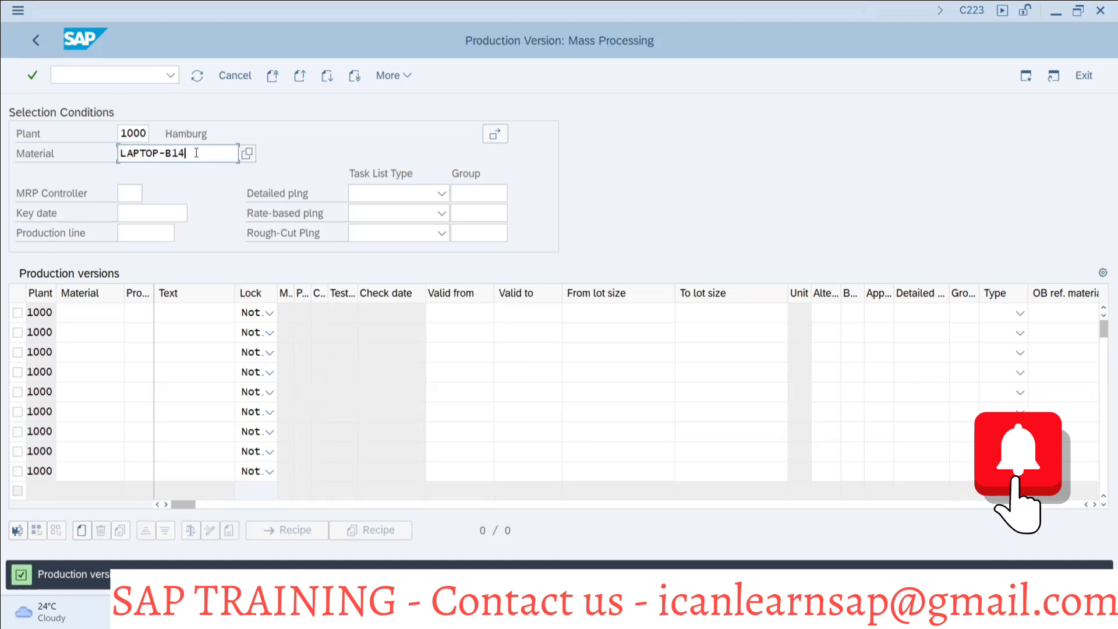
{"action": "left_click", "coordinate": [91, 309]}
{"action": "type", "text": "LAPTOP-B14"}
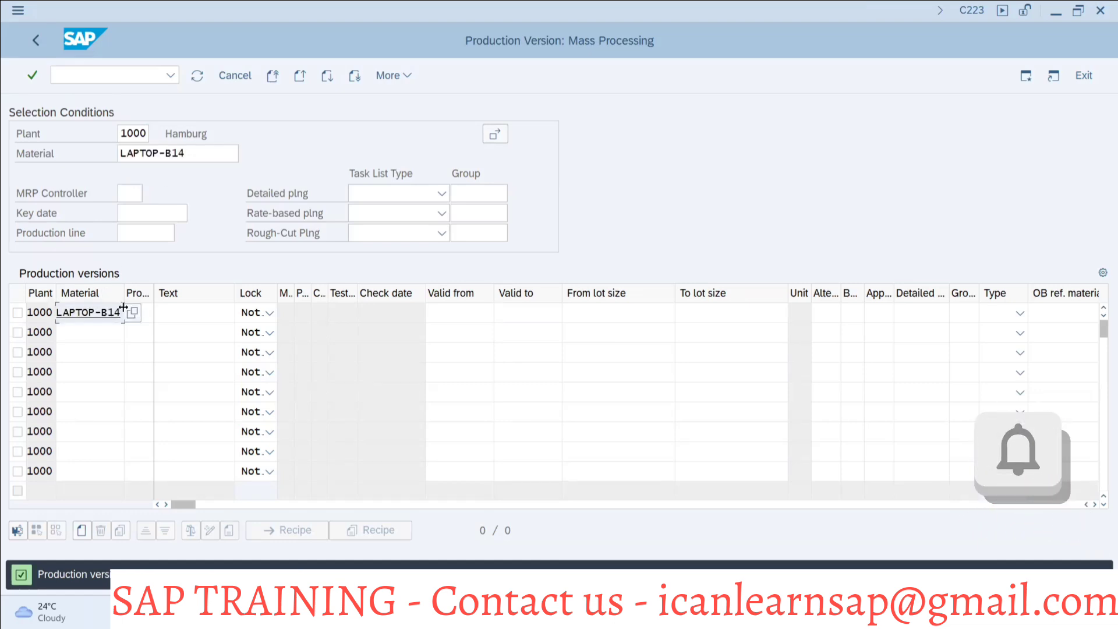
{"action": "left_click", "coordinate": [146, 312]}
{"action": "type", "text": "PV01"}
{"action": "left_click", "coordinate": [188, 311]}
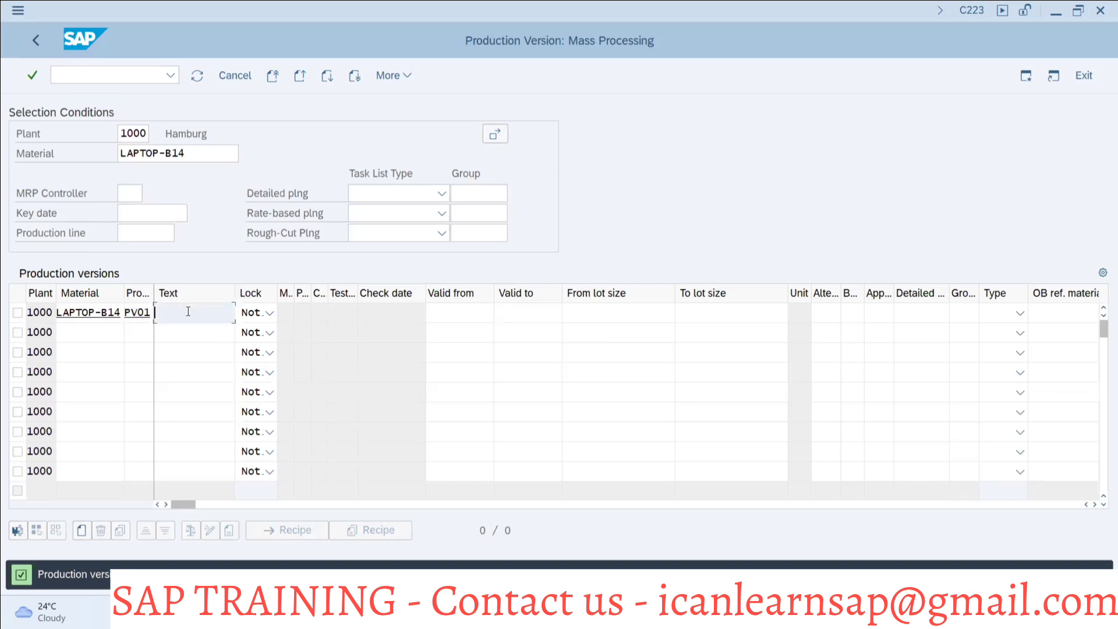
{"action": "type", "text": "PV 01"}
Step: Set the validity of the PV01 row from 03.07.2024 to 31.12.9999
{"action": "left_click", "coordinate": [432, 311]}
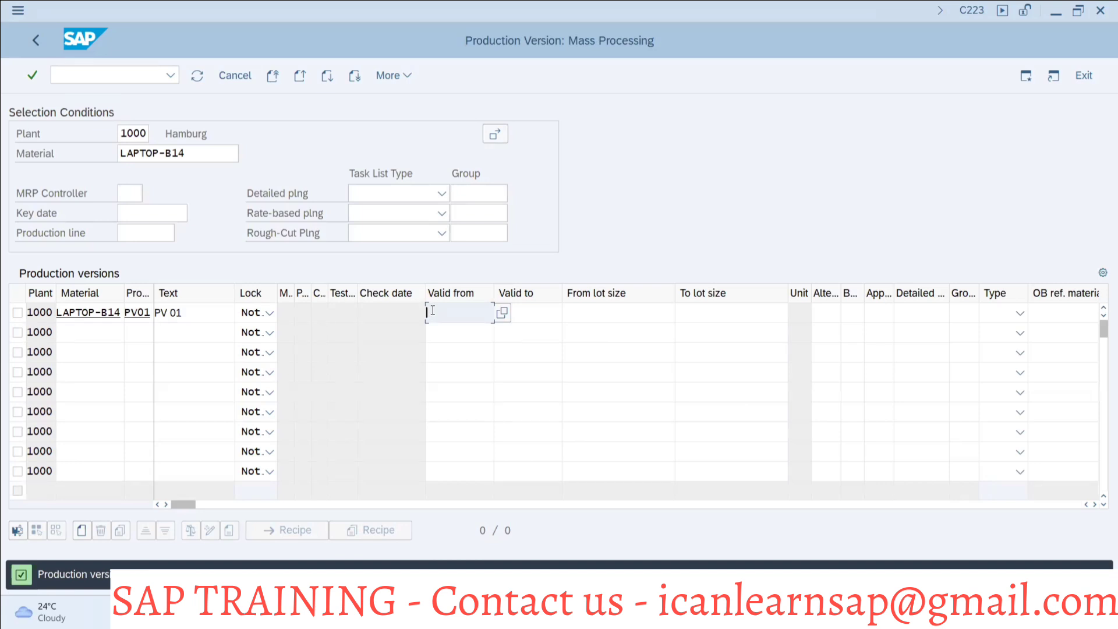
{"action": "left_click", "coordinate": [503, 314]}
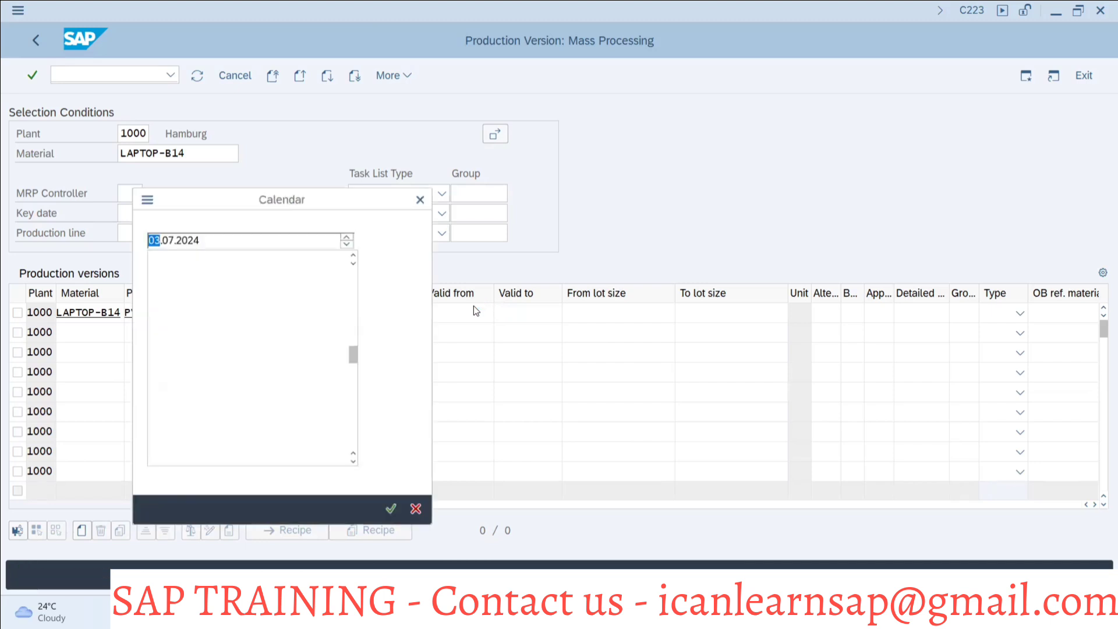
{"action": "double_click", "coordinate": [233, 337]}
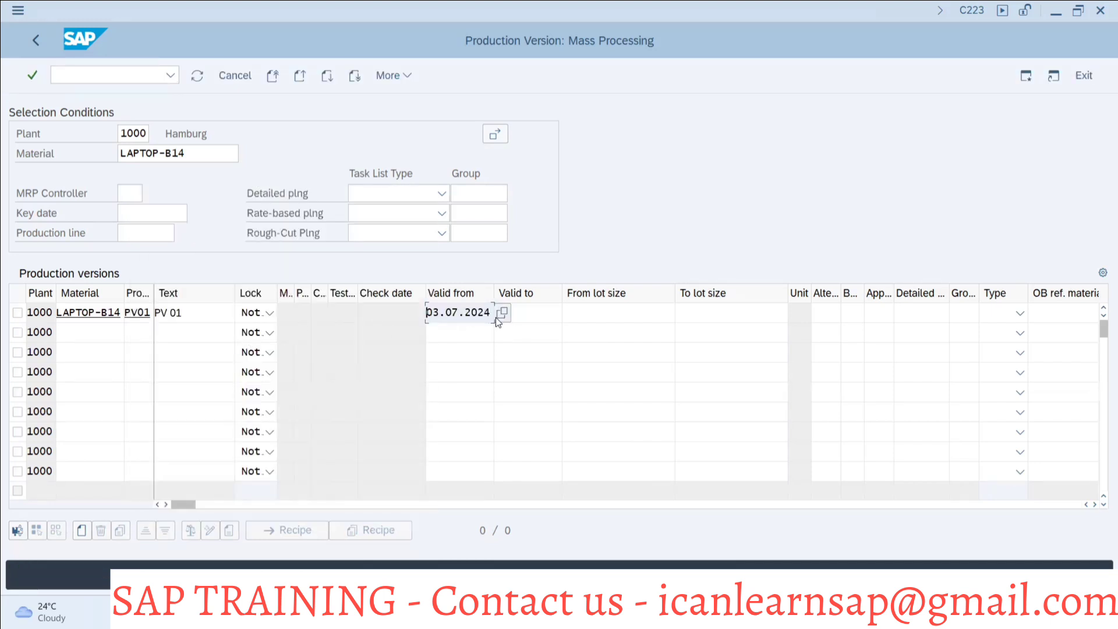
{"action": "left_click", "coordinate": [529, 314]}
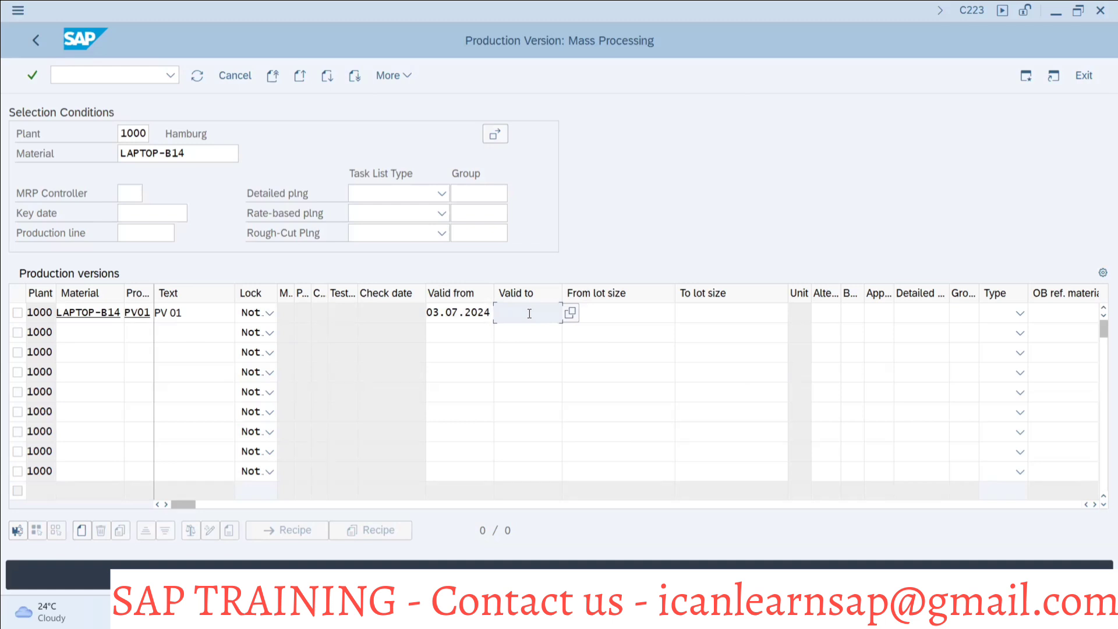
{"action": "type", "text": "3"}
{"action": "left_click", "coordinate": [523, 333]}
Step: Set the upper lot size of the PV01 row to 99,999,999, leaving the lower lot size empty
{"action": "left_click", "coordinate": [610, 318]}
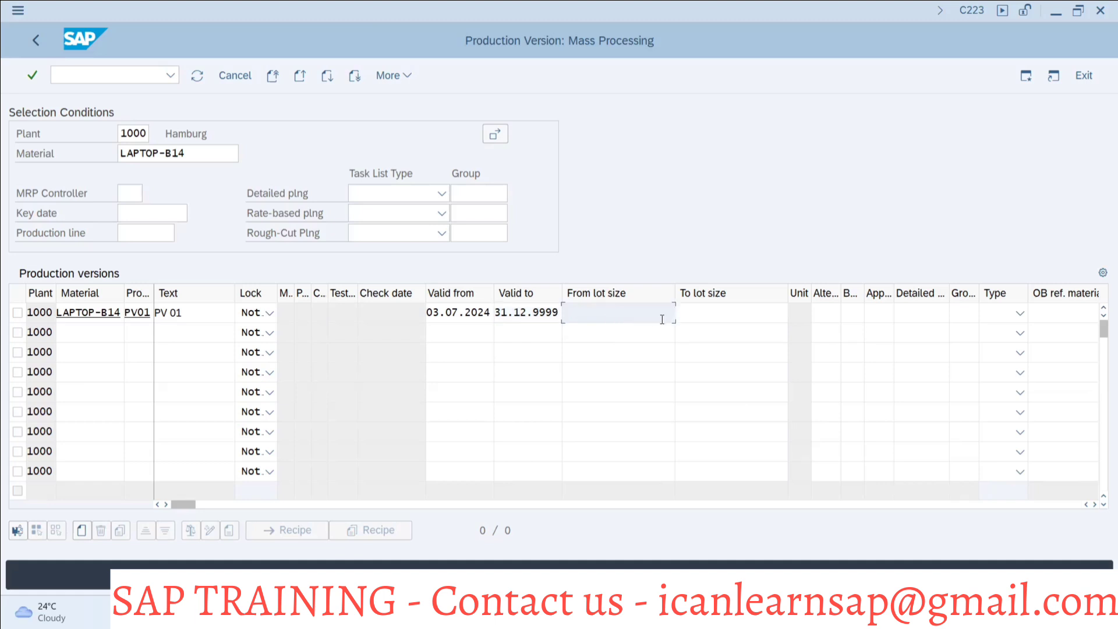
{"action": "left_click", "coordinate": [699, 316]}
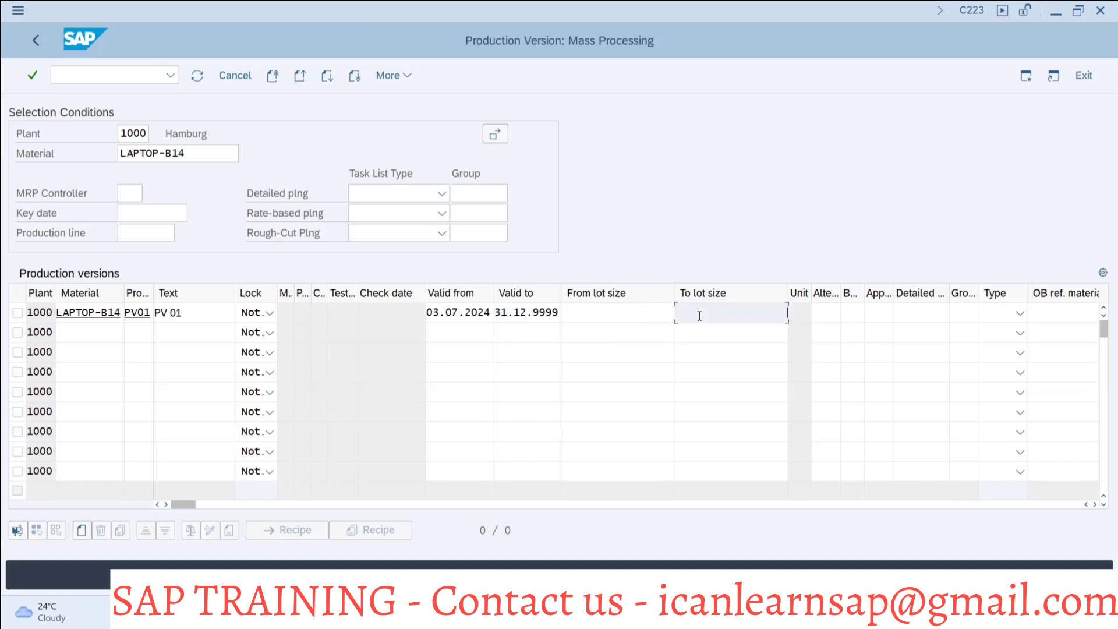
{"action": "left_click", "coordinate": [697, 341]}
Step: Assign alternative BOM 1 with BOM usage 1 to the PV01 row
{"action": "left_click", "coordinate": [831, 315]}
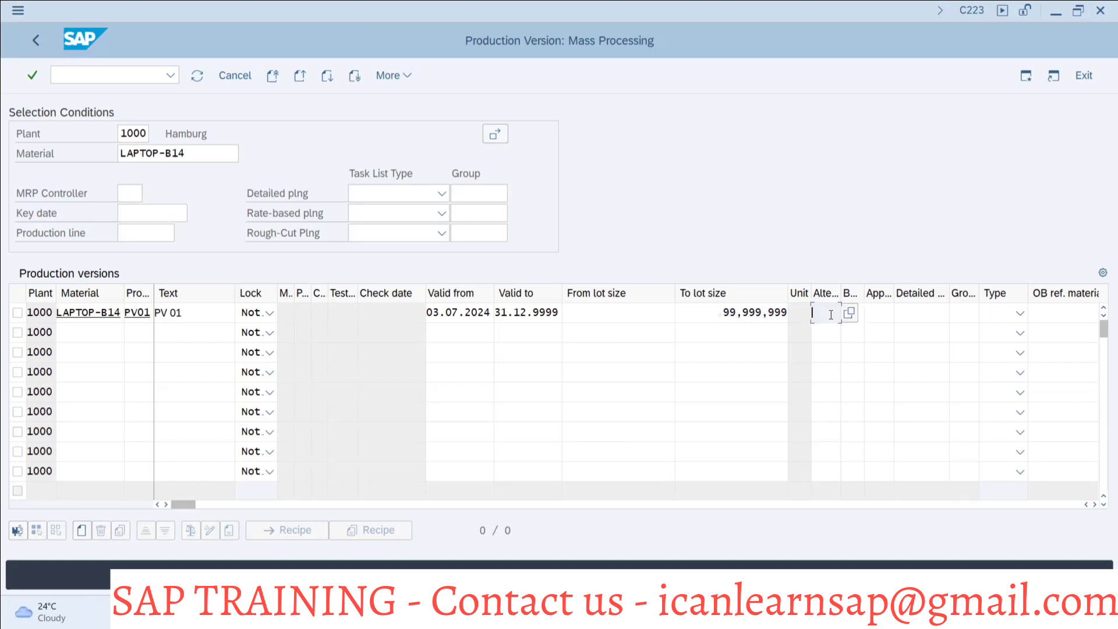
{"action": "type", "text": "1"}
{"action": "left_click", "coordinate": [861, 314]}
{"action": "type", "text": "1"}
Step: Look up the alternative BOMs of LAPTOP-B14 with usage 1 in a new CS03 session, and return to the PV01 row
{"action": "left_click", "coordinate": [1022, 74]}
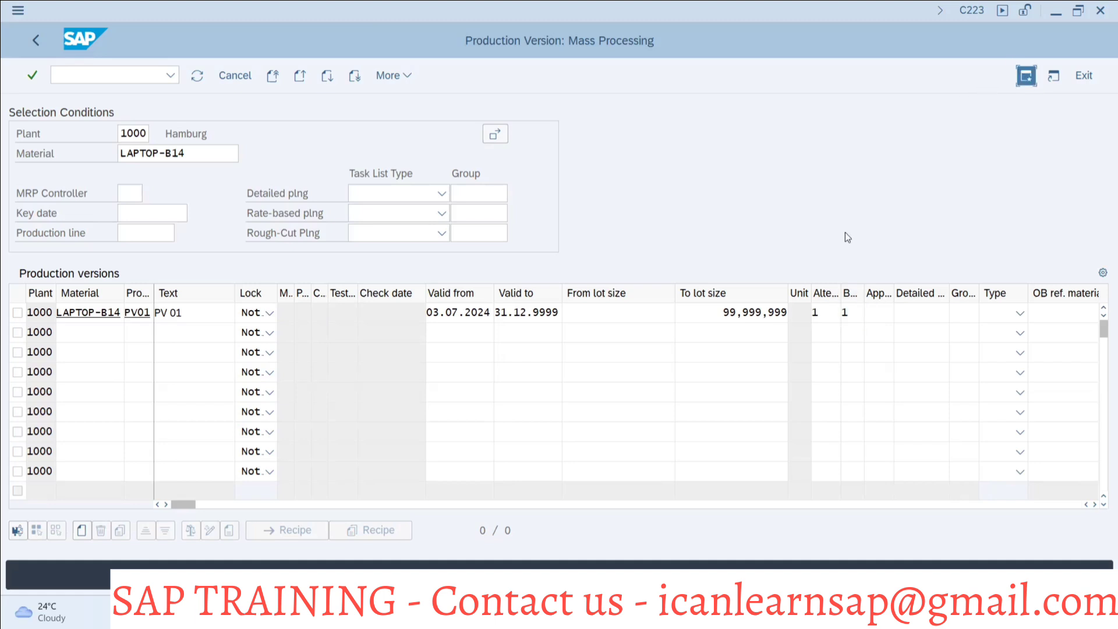
{"action": "type", "text": "cs03"}
{"action": "key", "text": "Return"}
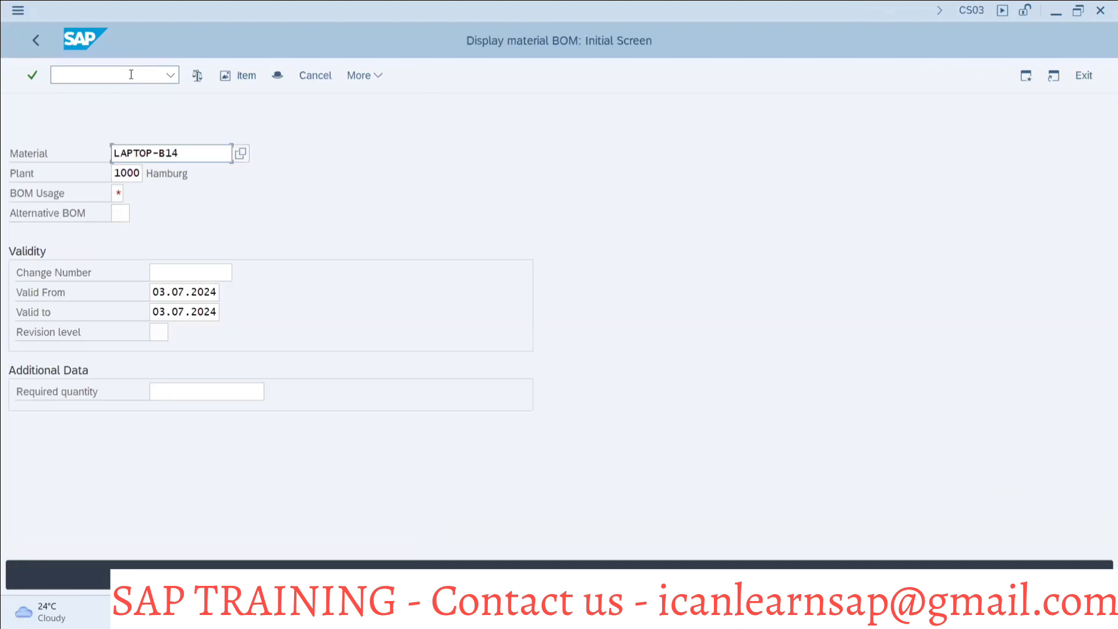
{"action": "left_click", "coordinate": [117, 194]}
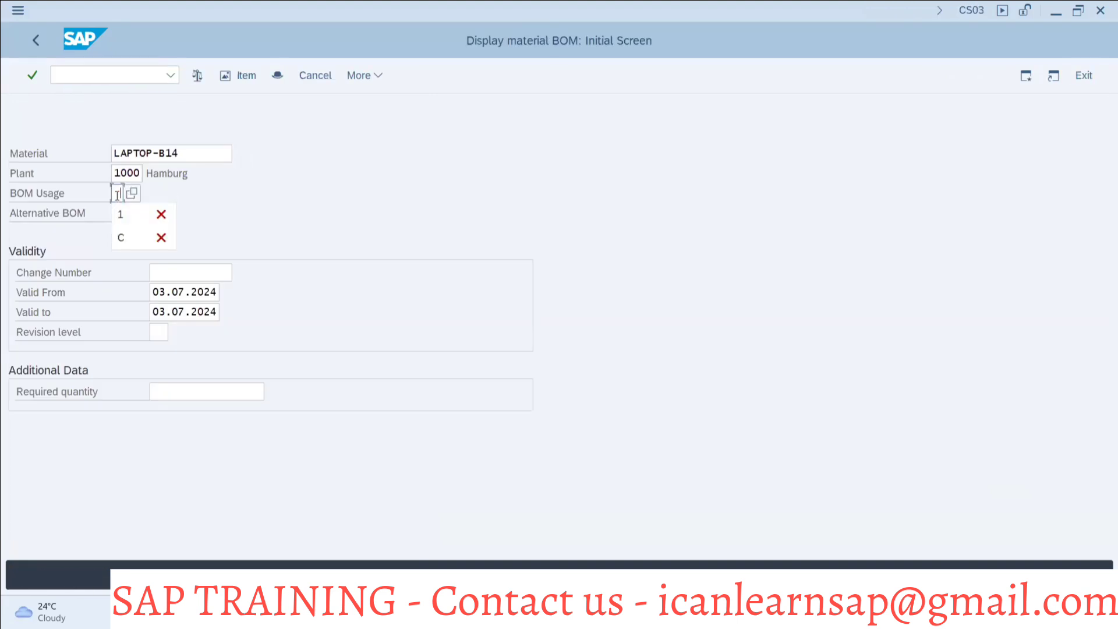
{"action": "left_click", "coordinate": [118, 221]}
{"action": "key", "text": "Return"}
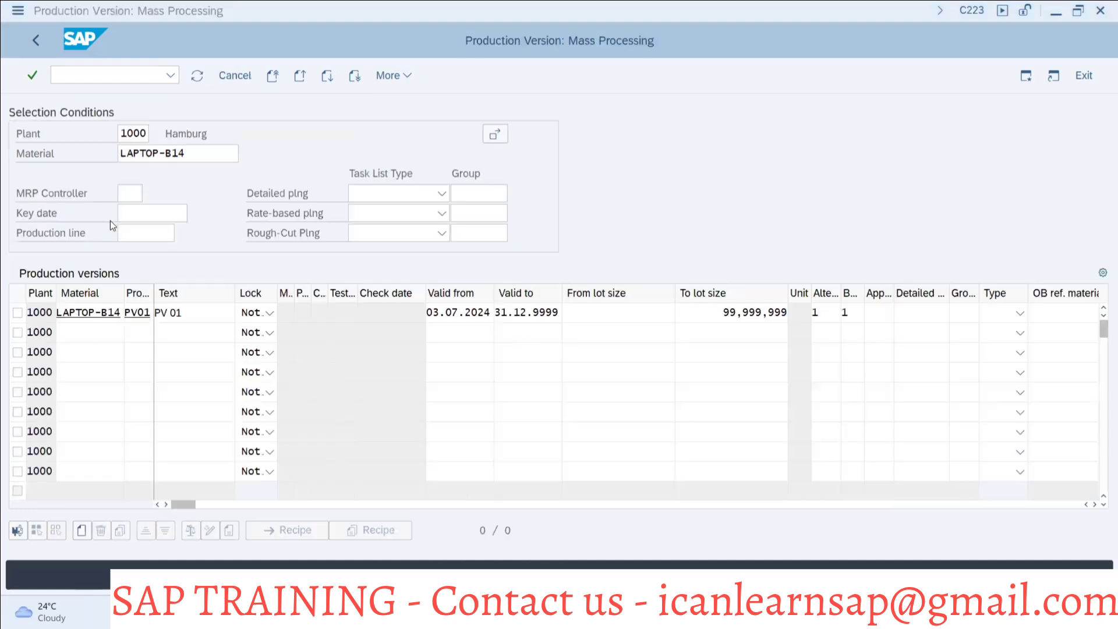
{"action": "left_click", "coordinate": [852, 313]}
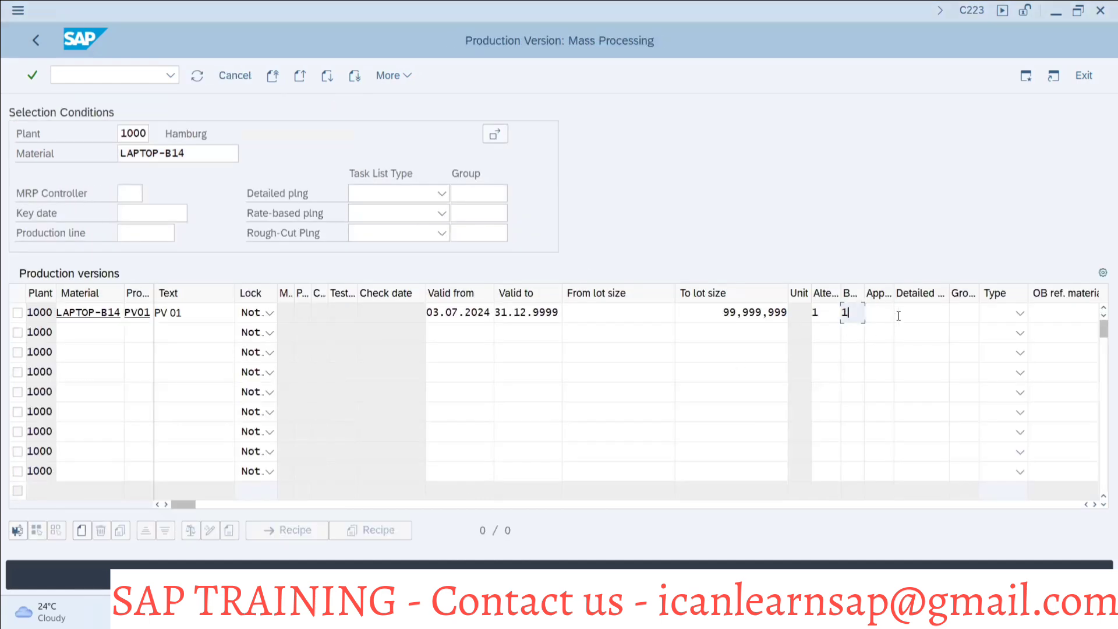
{"action": "left_click", "coordinate": [955, 308]}
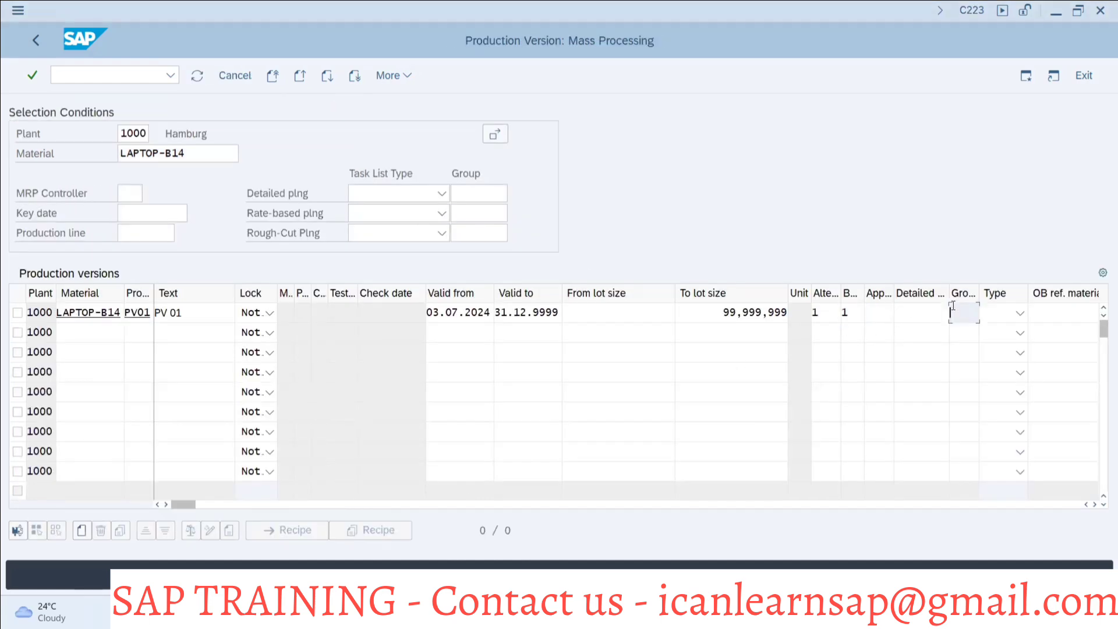
Step: Open another new session from the BOM display and start transaction CA03 to display routings
{"action": "key", "text": "alt+Tab"}
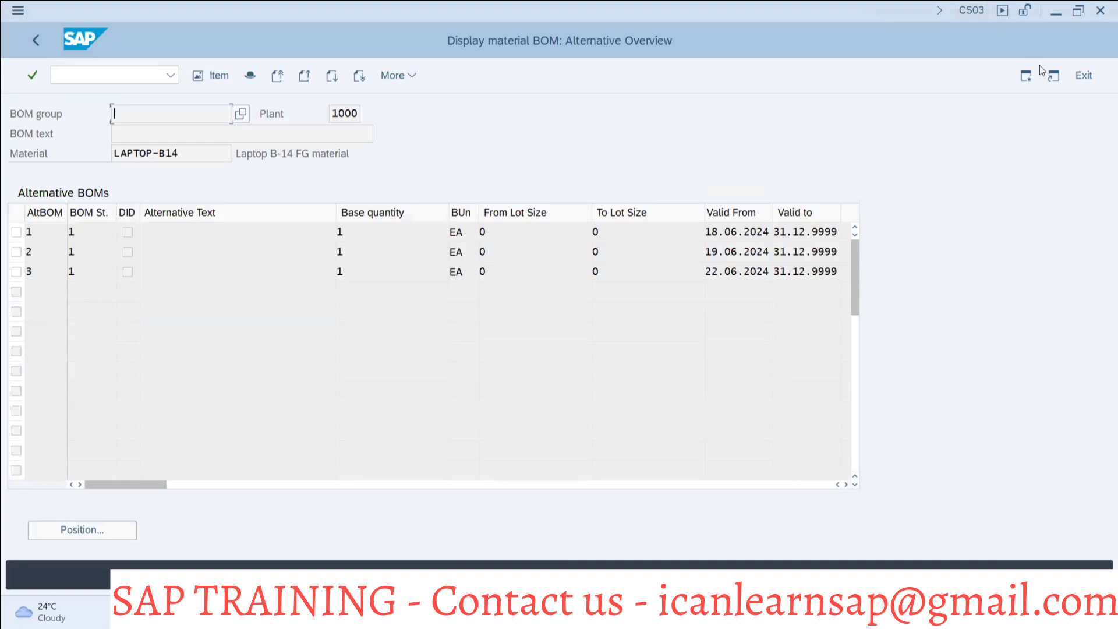
{"action": "left_click", "coordinate": [1026, 76]}
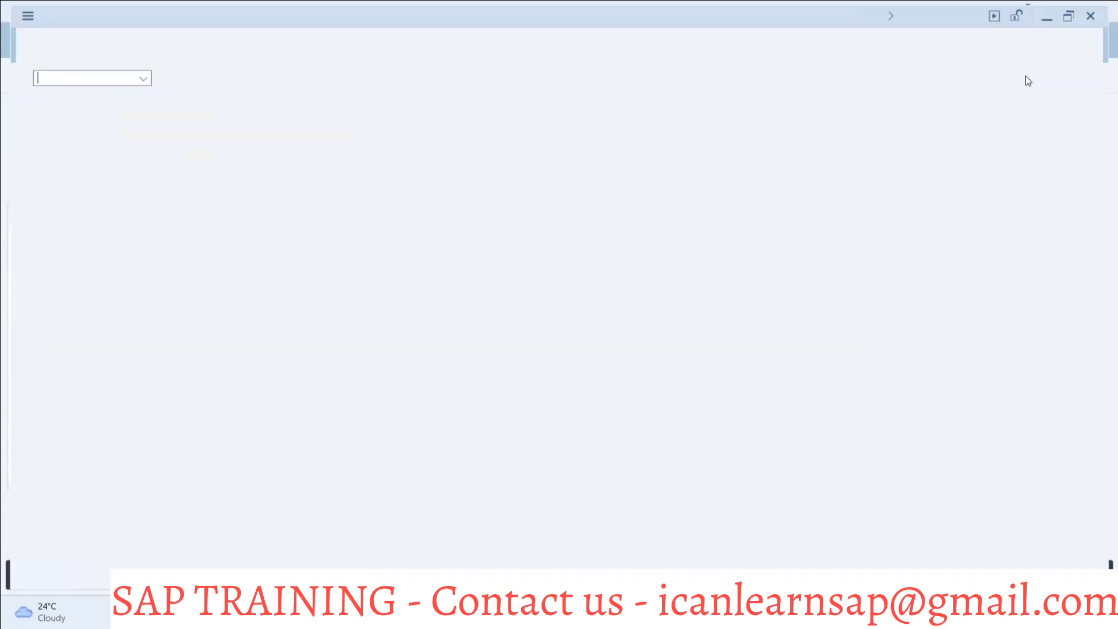
{"action": "type", "text": "v=c="}
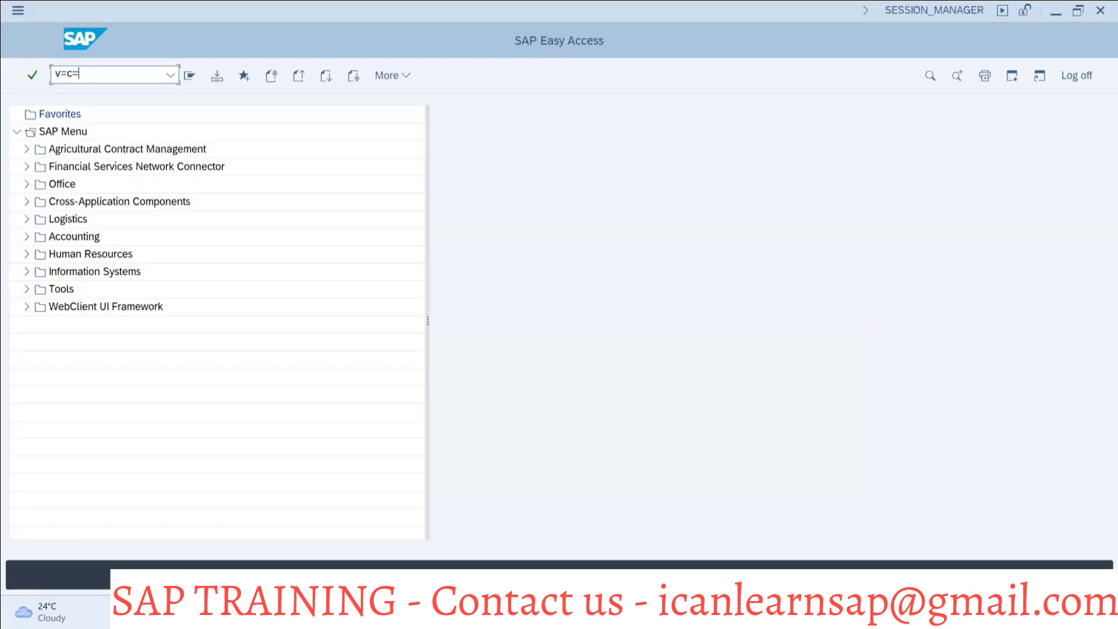
{"action": "key", "text": "BackSpace"}
{"action": "key", "text": "BackSpace"}
{"action": "key", "text": "BackSpace"}
{"action": "type", "text": "ca03"}
{"action": "key", "text": "Return"}
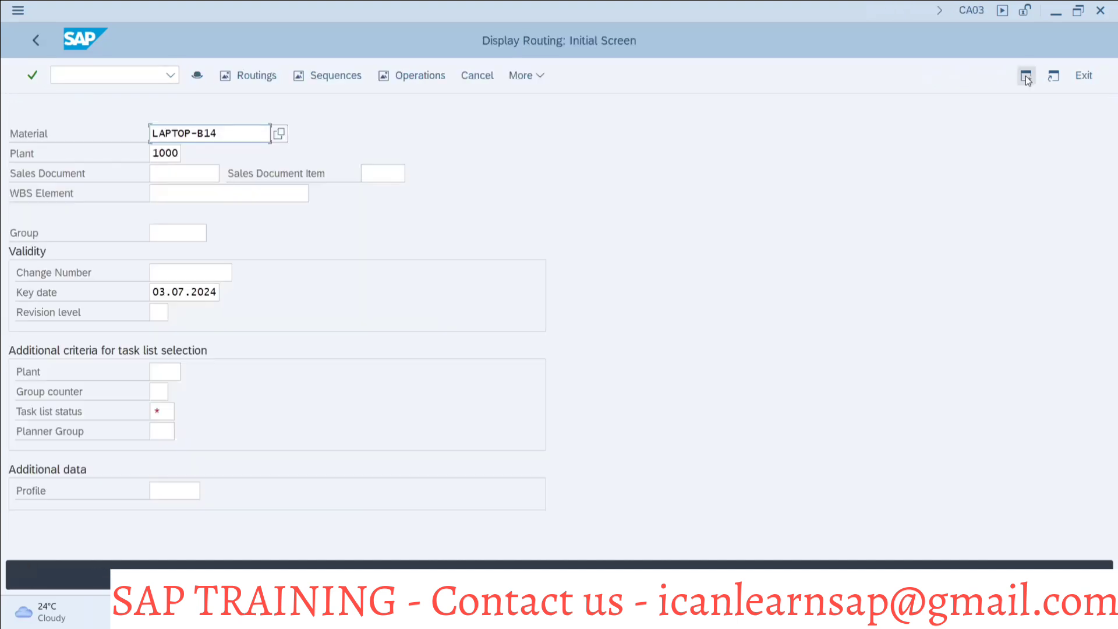
Step: Look up the routing task lists of LAPTOP-B14 with task list status 4
{"action": "left_click", "coordinate": [420, 80]}
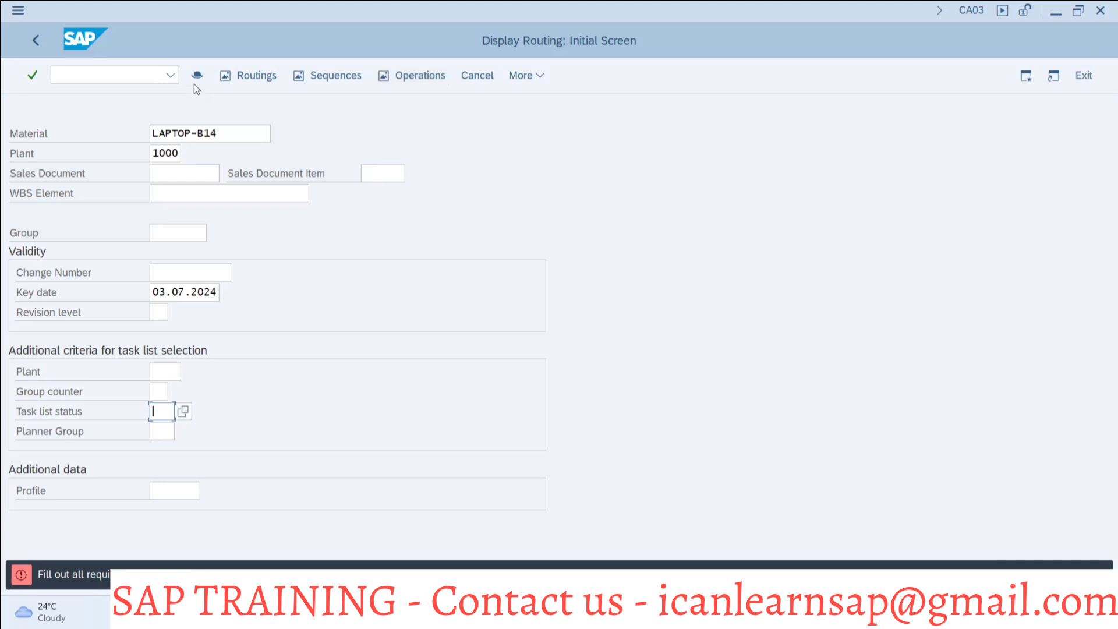
{"action": "type", "text": "4"}
{"action": "left_click", "coordinate": [197, 76]}
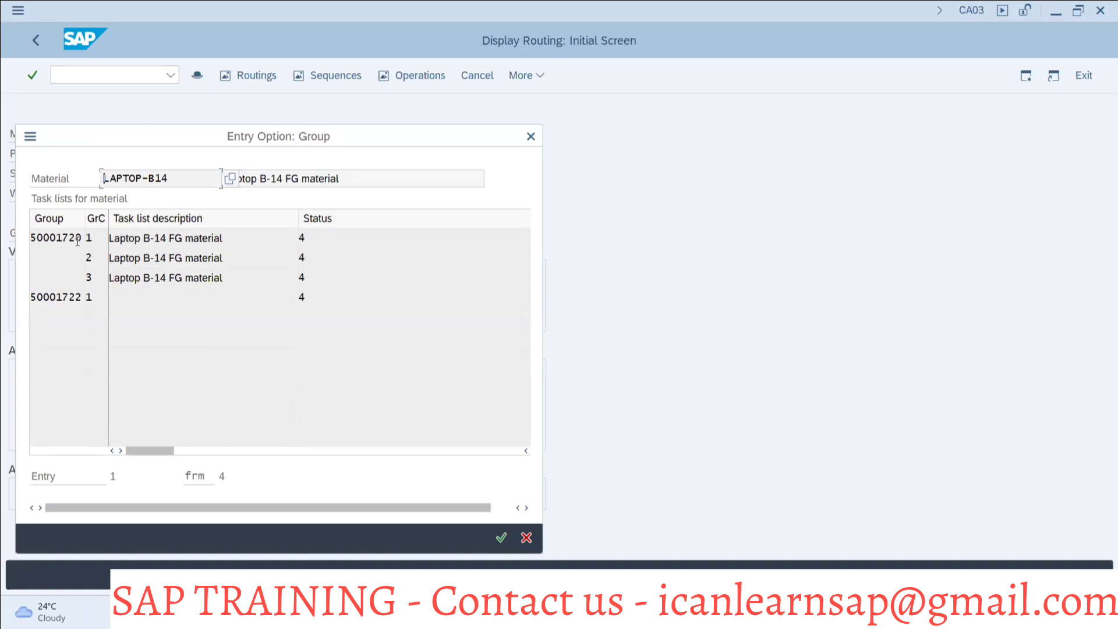
Step: Copy group number 50001720 from the first task list, and enter 1 as the group counter in the PV01 row
{"action": "left_click", "coordinate": [83, 239]}
{"action": "double_click", "coordinate": [83, 239]}
{"action": "key", "text": "ctrl+c"}
{"action": "key", "text": "alt+Tab"}
{"action": "key", "text": "alt+Tab"}
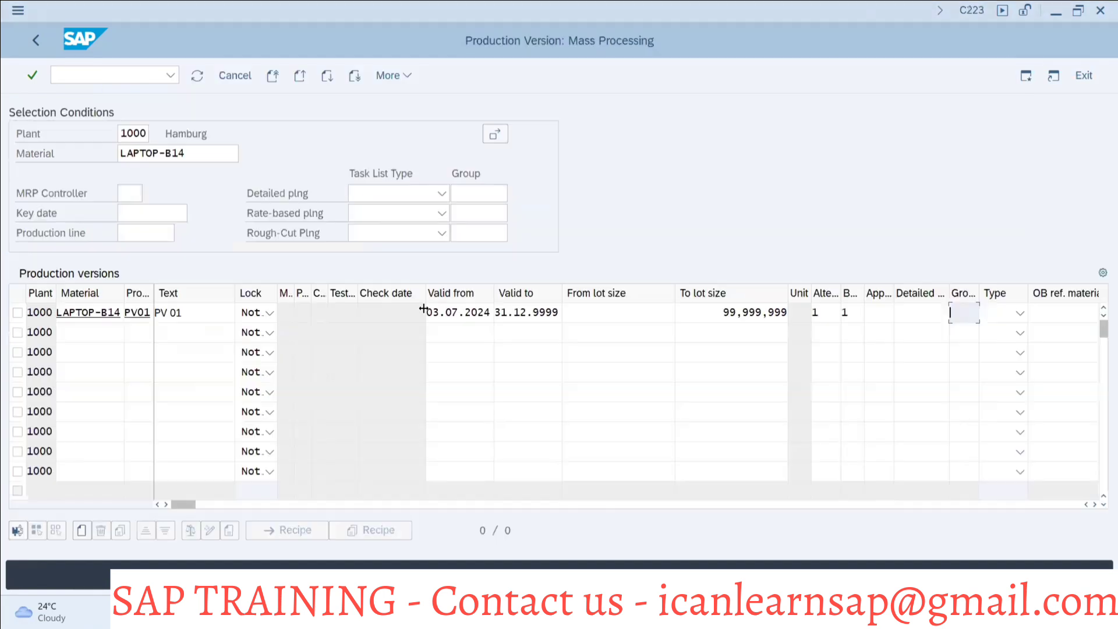
{"action": "left_click", "coordinate": [960, 309]}
{"action": "type", "text": "1"}
Step: Set detailed planning in the selection conditions to N Routing with group 50001720, and the PV01 row's type to N Routing
{"action": "left_click", "coordinate": [404, 191]}
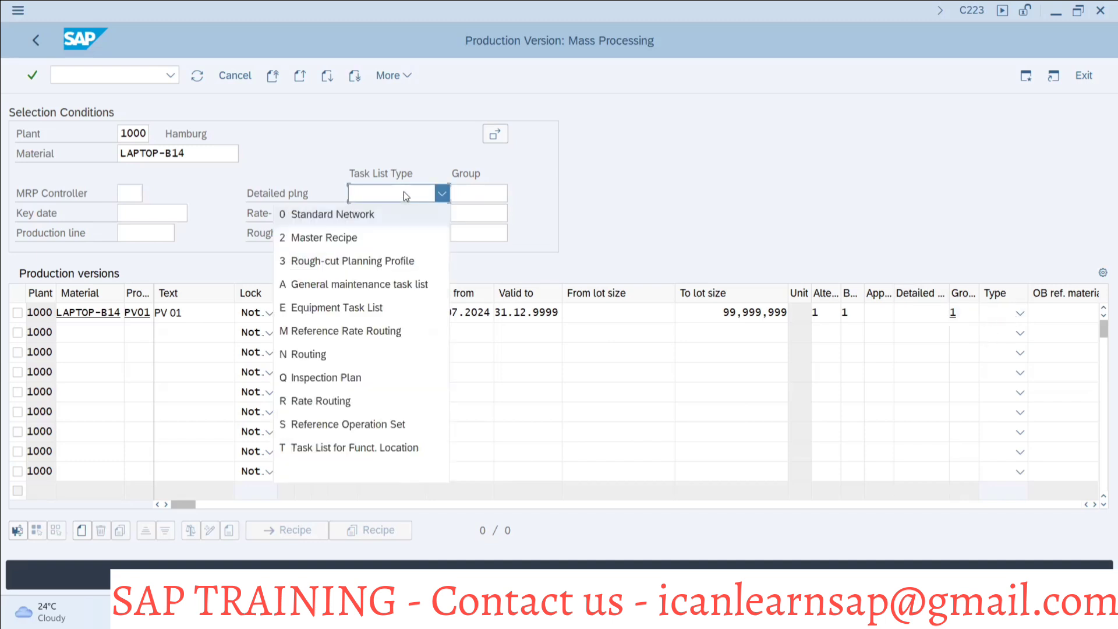
{"action": "left_click", "coordinate": [338, 354]}
{"action": "left_click", "coordinate": [470, 196]}
{"action": "key", "text": "ctrl+v"}
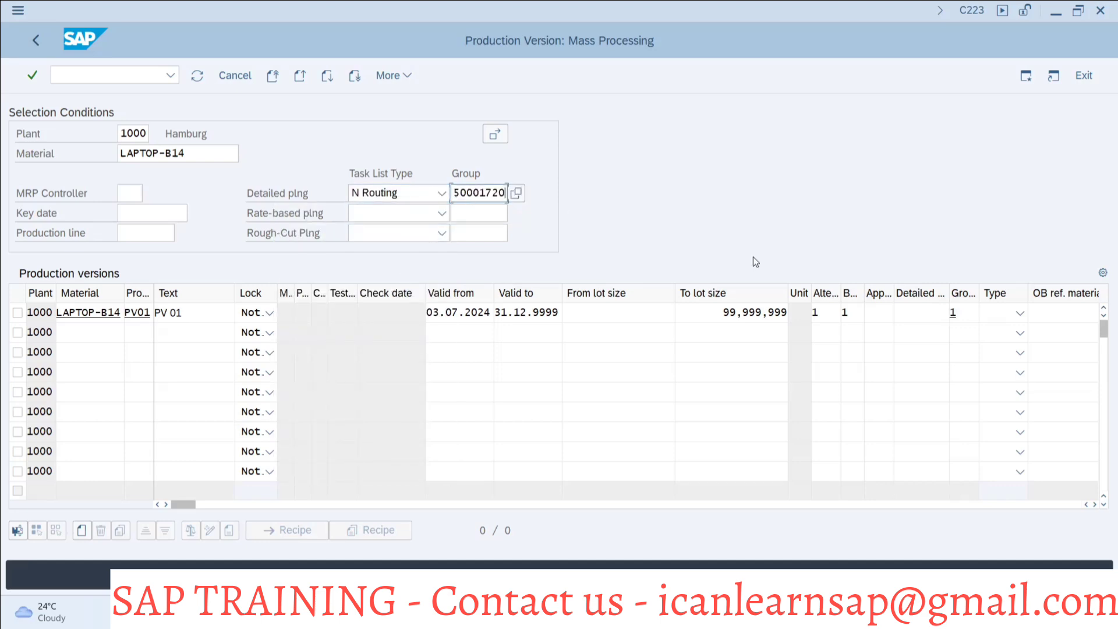
{"action": "left_click", "coordinate": [1019, 315]}
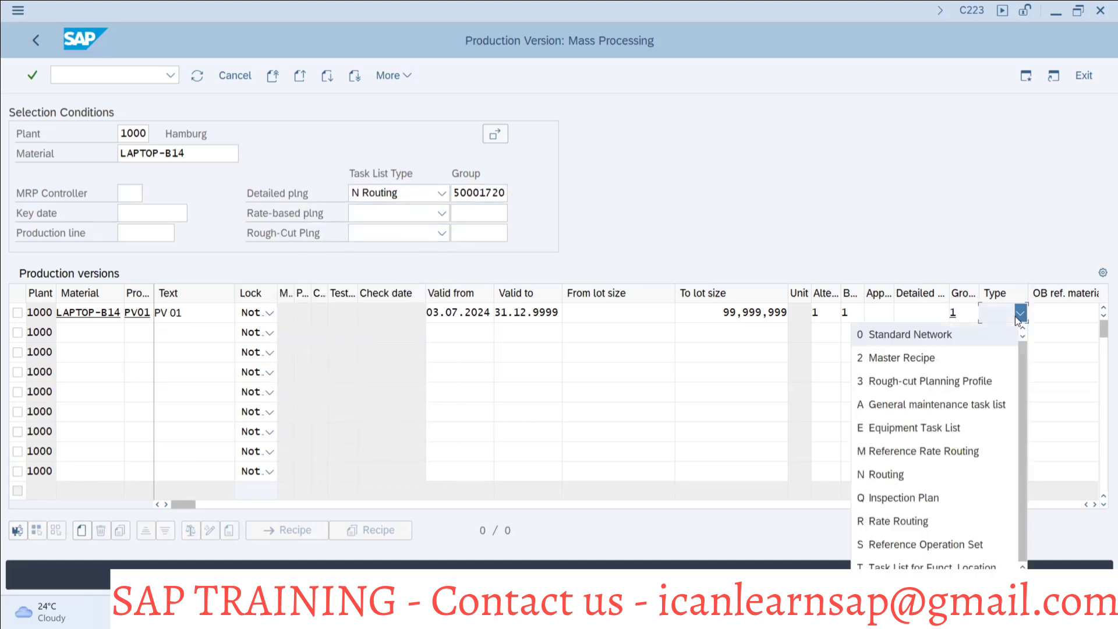
{"action": "left_click", "coordinate": [902, 471]}
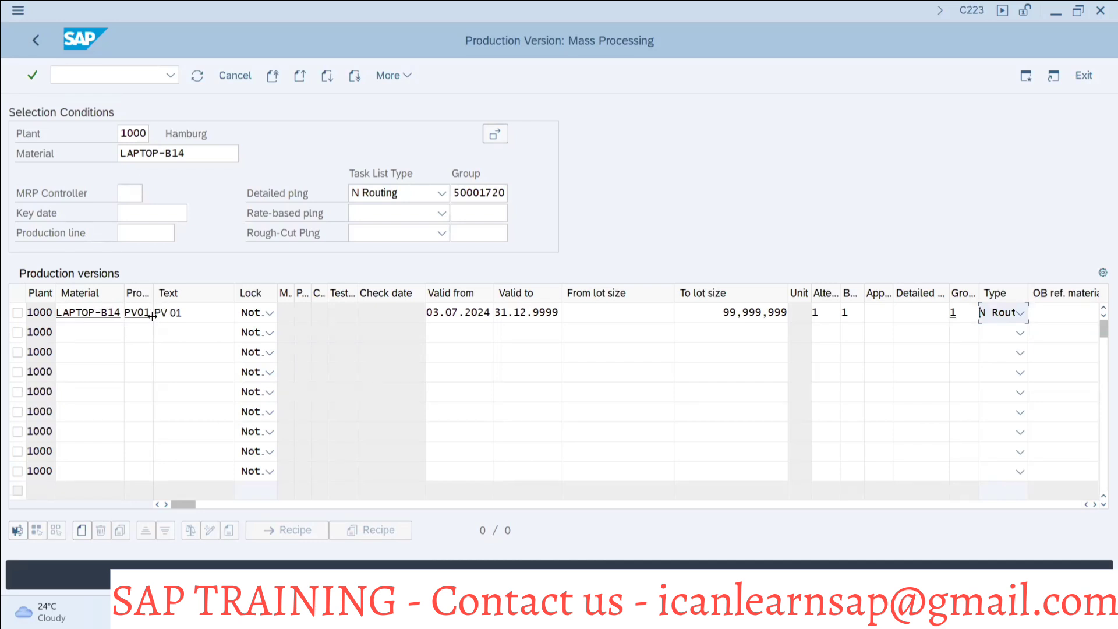
Step: Clear the description text in the PV01 row
{"action": "left_click", "coordinate": [187, 313]}
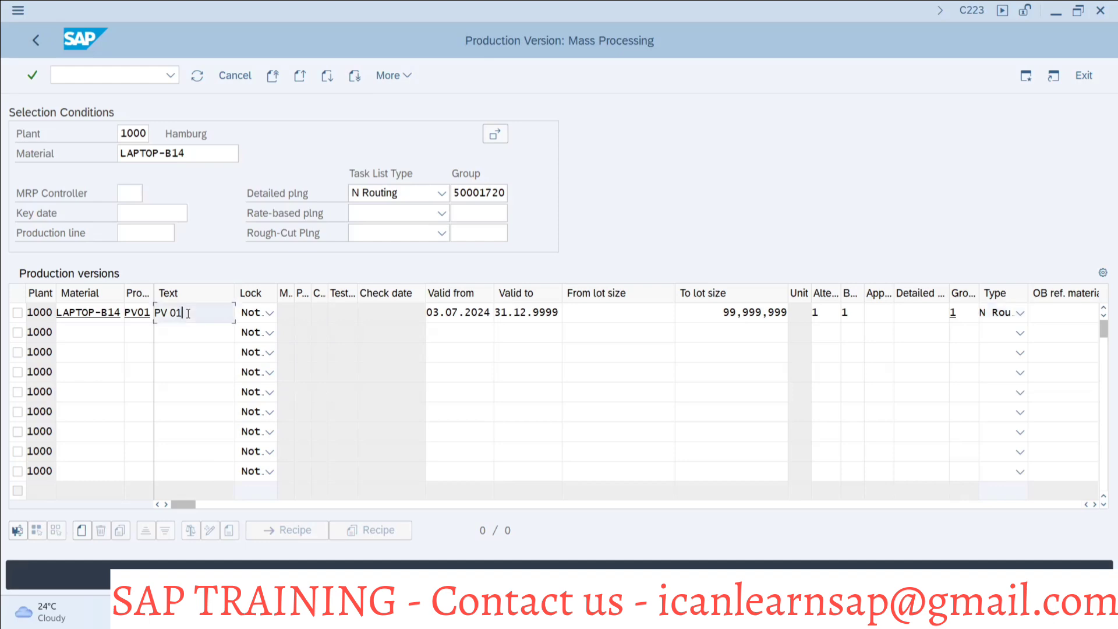
{"action": "key", "text": "BackSpace"}
{"action": "key", "text": "BackSpace"}
{"action": "key", "text": "BackSpace"}
{"action": "key", "text": "BackSpace"}
{"action": "key", "text": "BackSpace"}
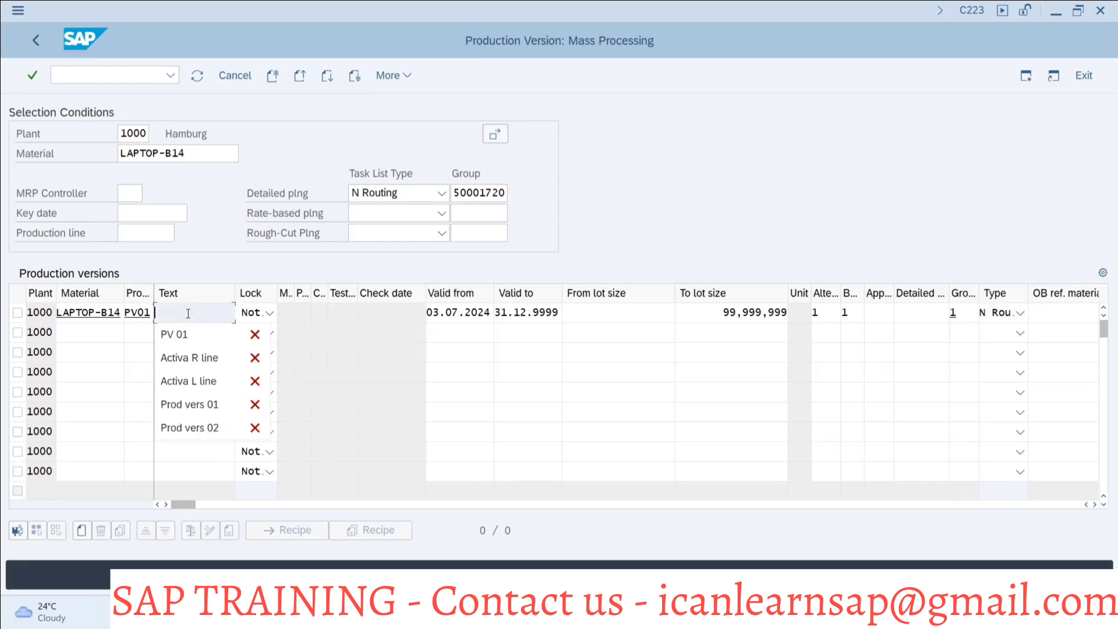
Step: Switch to the b15 workbook in Excel and examine Routing 1 on the ROuting sheet
{"action": "key", "text": "alt+Tab"}
{"action": "key", "text": "alt+Tab"}
{"action": "key", "text": "alt+Tab"}
{"action": "key", "text": "alt+Tab"}
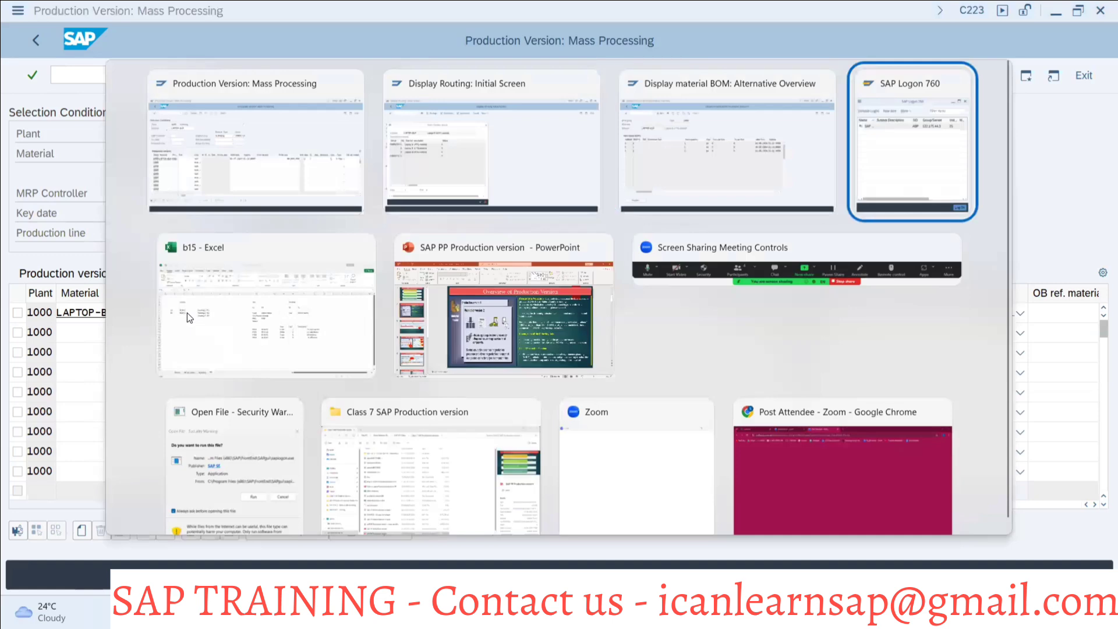
{"action": "left_click", "coordinate": [187, 312]}
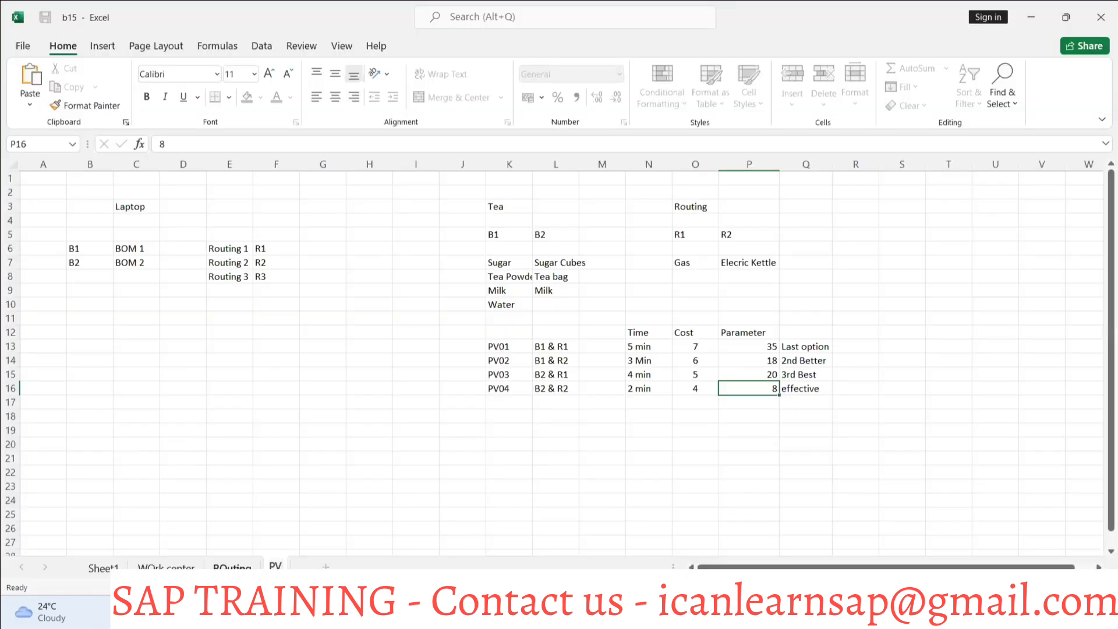
{"action": "key", "text": "ctrl+Page_Up"}
{"action": "left_click", "coordinate": [135, 290]}
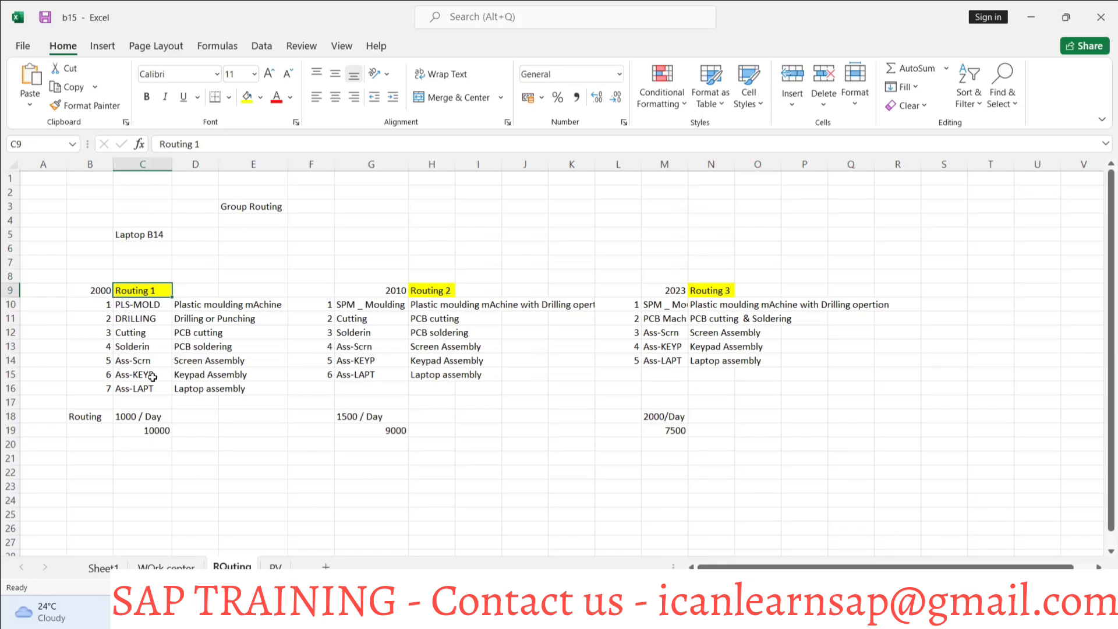
Step: Return to the C223 session in SAP and enter Old PRD line as the PV01 row's text
{"action": "key", "text": "alt+Tab"}
{"action": "type", "text": "Ol"}
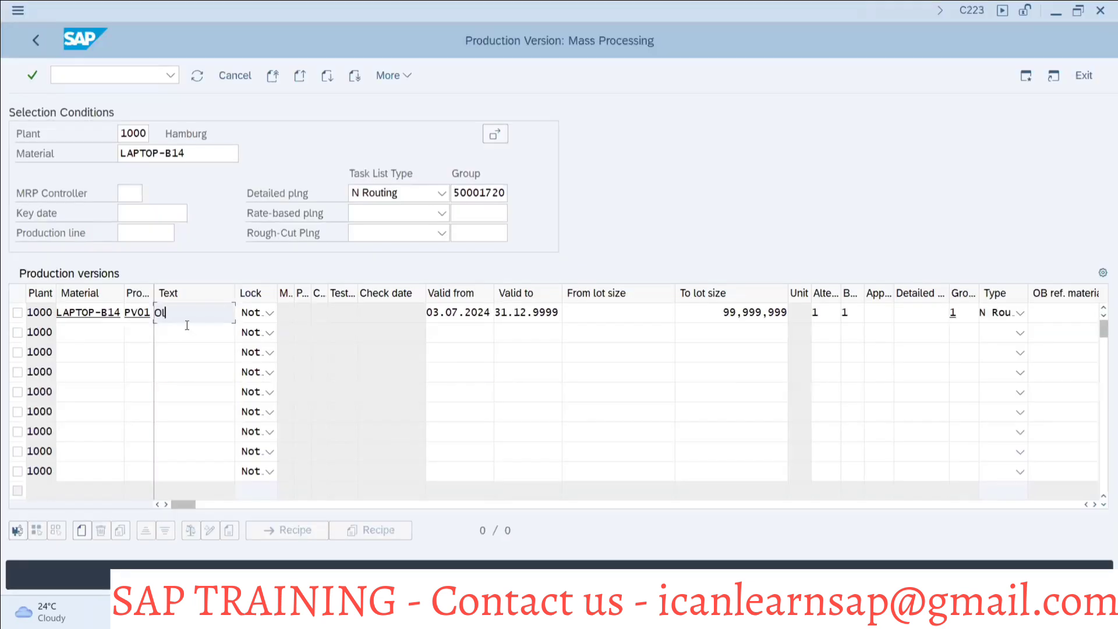
{"action": "type", "text": "d PRD line"}
{"action": "left_click", "coordinate": [205, 345]}
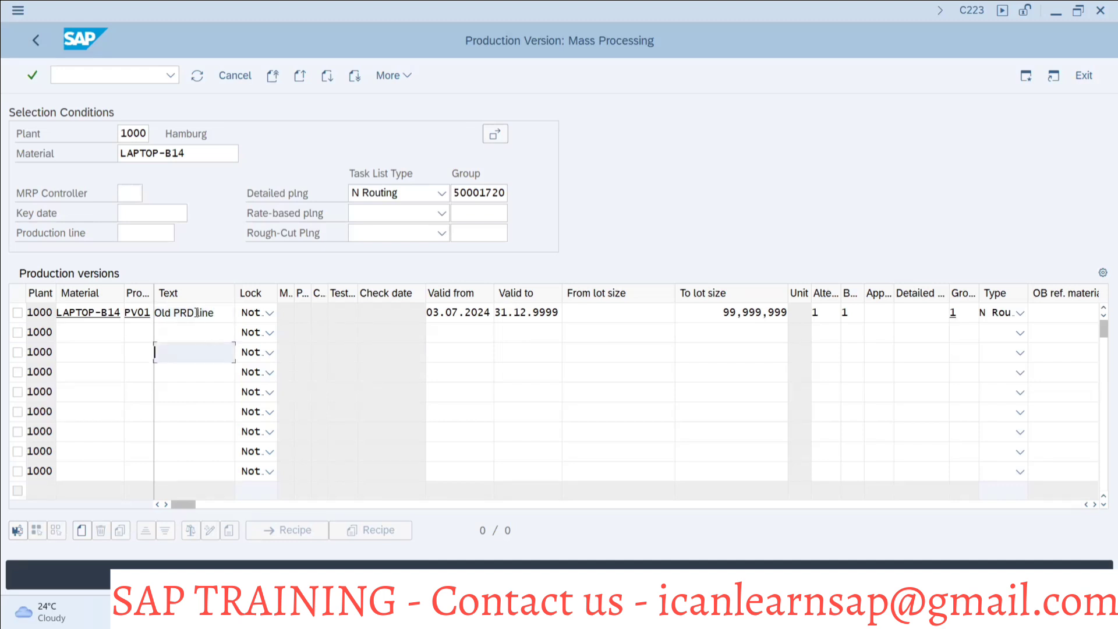
{"action": "left_click", "coordinate": [195, 313]}
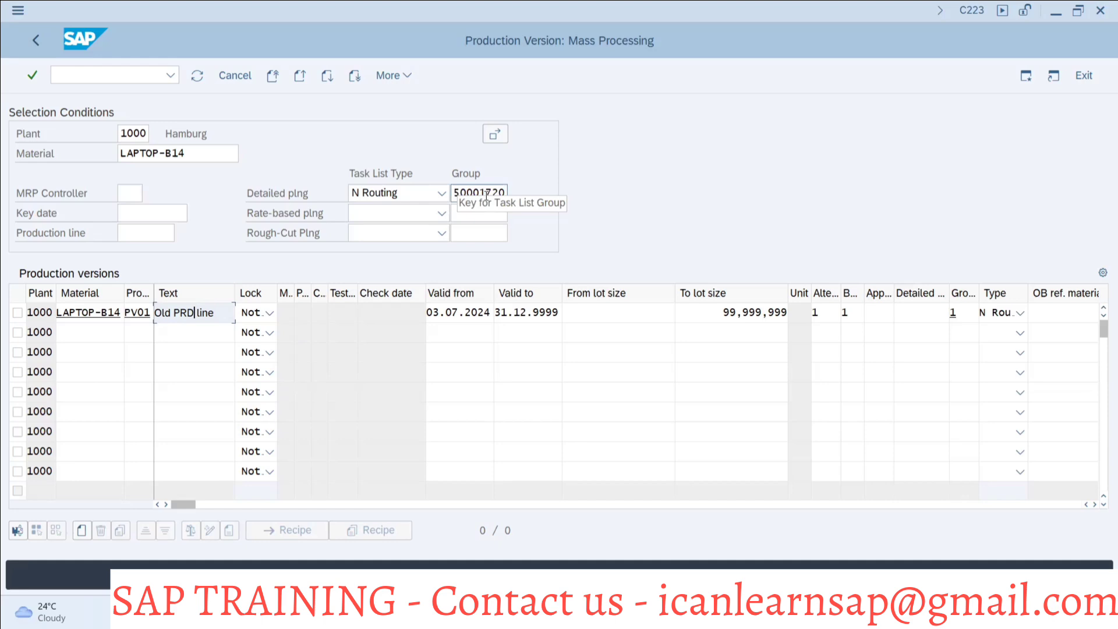
Step: Switch to the CA03 session and review the routing groups and group counters of LAPTOP-B14
{"action": "key", "text": "alt+Tab"}
{"action": "key", "text": "alt+Tab"}
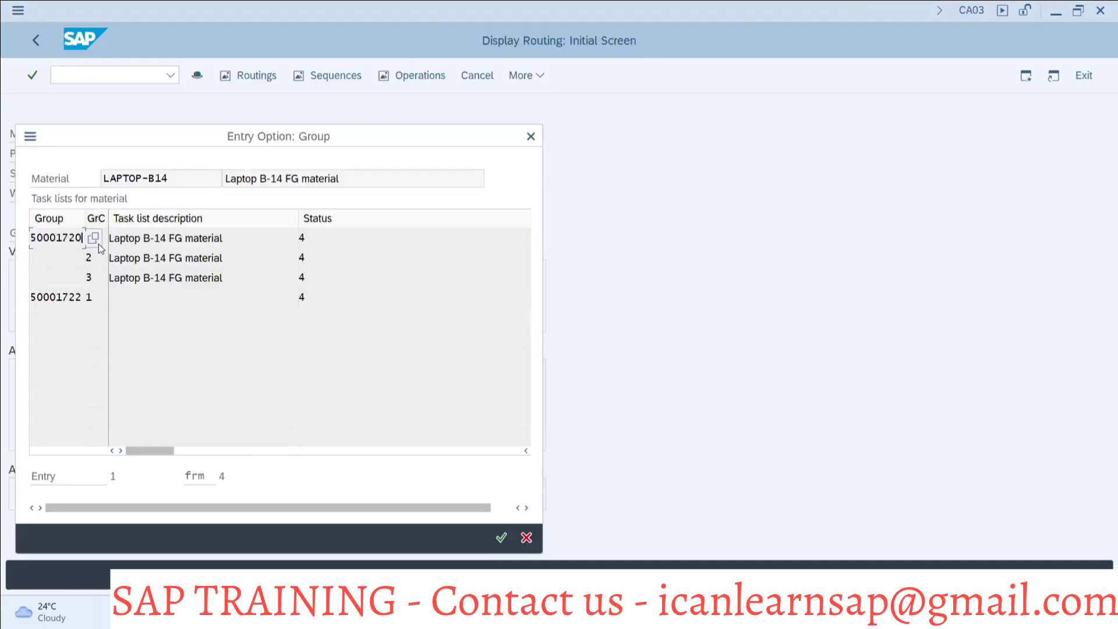
{"action": "left_click", "coordinate": [129, 239]}
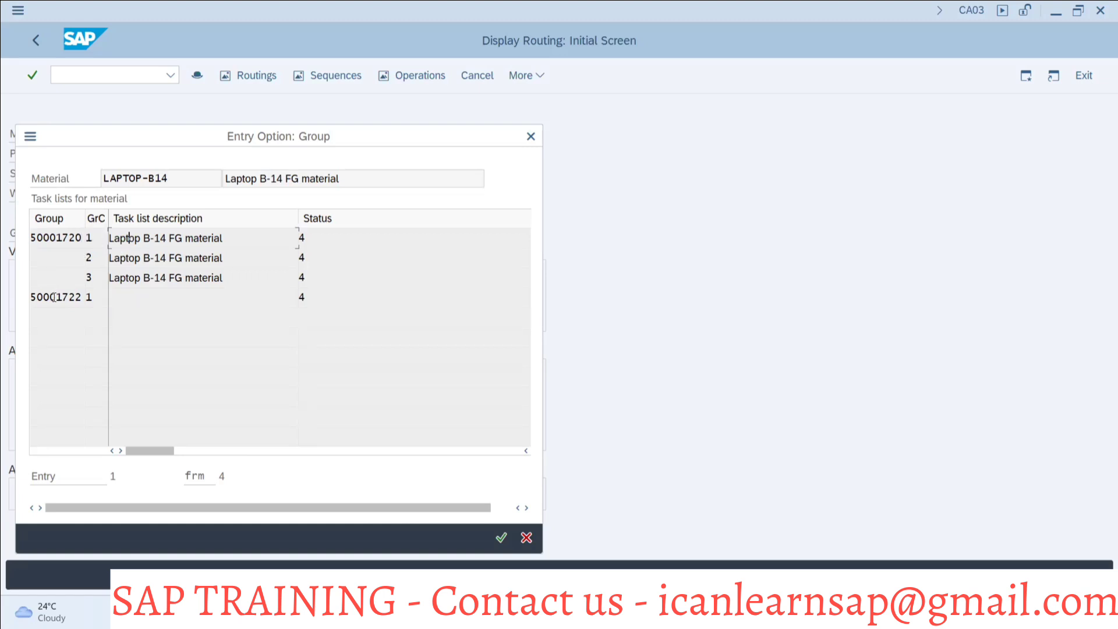
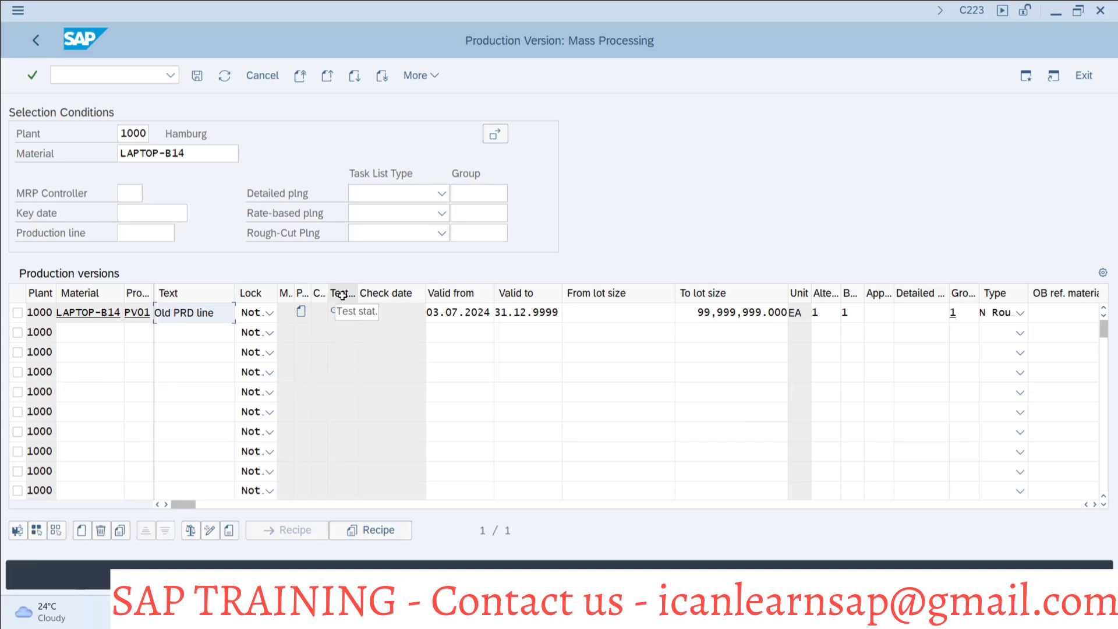
Step: Select the PV01 row and open its production version details from the test status
{"action": "mouse_move", "coordinate": [344, 313]}
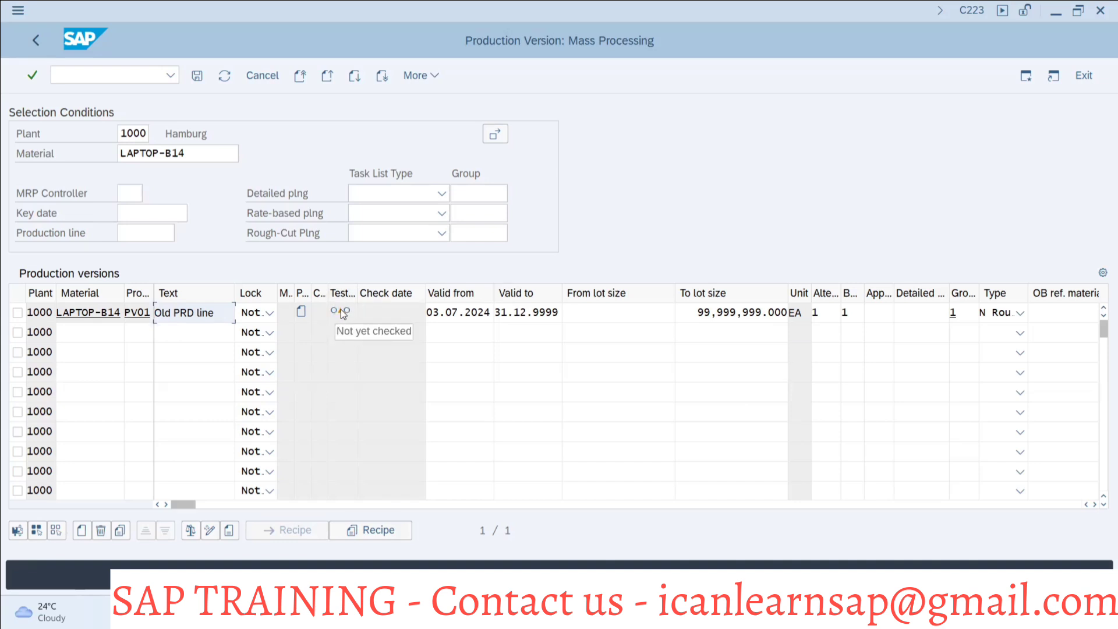
{"action": "left_click", "coordinate": [343, 313]}
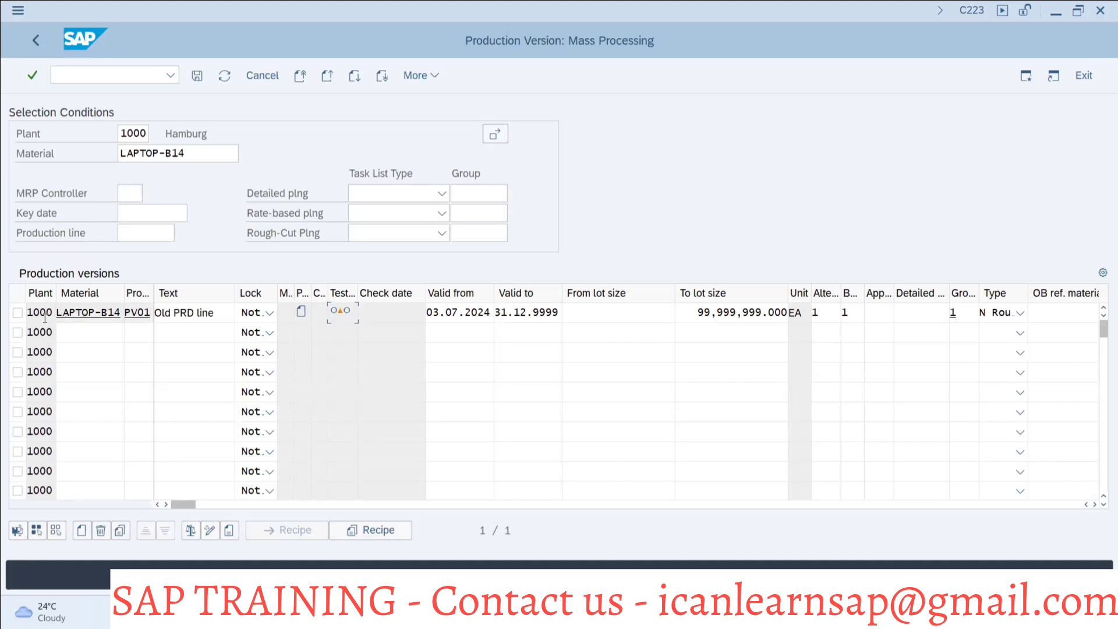
{"action": "left_click", "coordinate": [17, 314]}
{"action": "left_click", "coordinate": [16, 314]}
{"action": "double_click", "coordinate": [328, 314]}
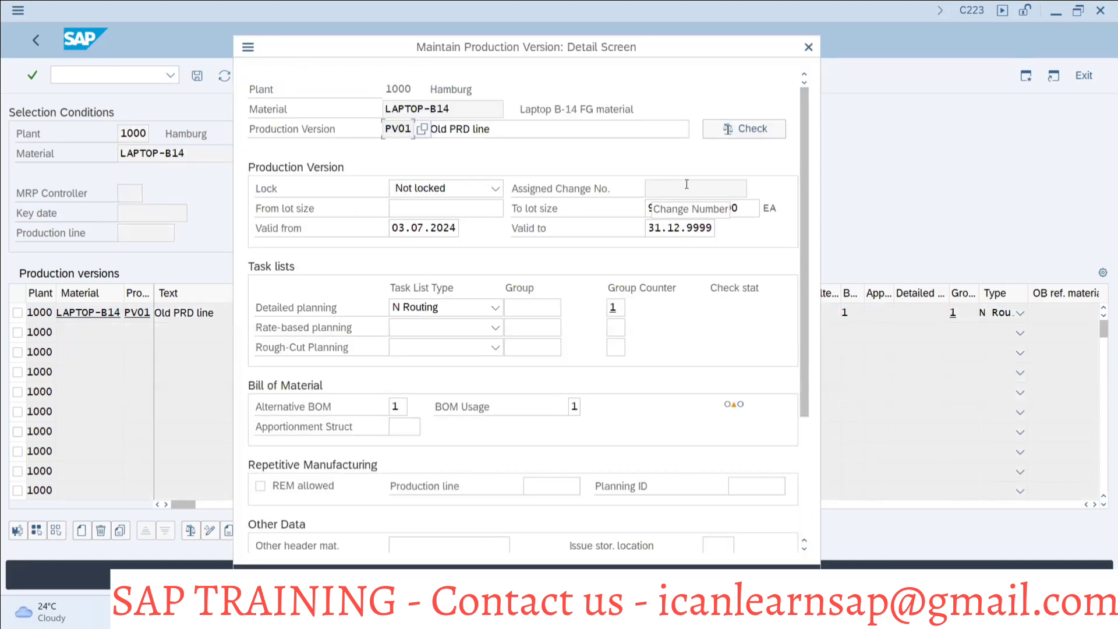
Step: Copy group number 50001720 from the CA03 task lists into the detailed planning group of PV01
{"action": "left_click", "coordinate": [517, 314]}
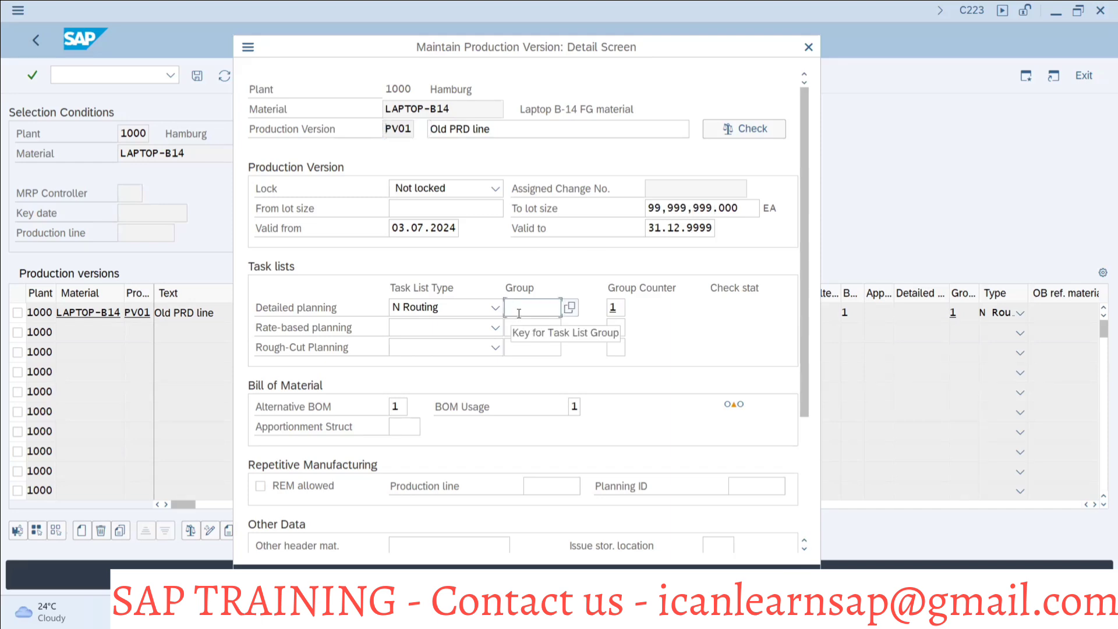
{"action": "key", "text": "alt+Tab"}
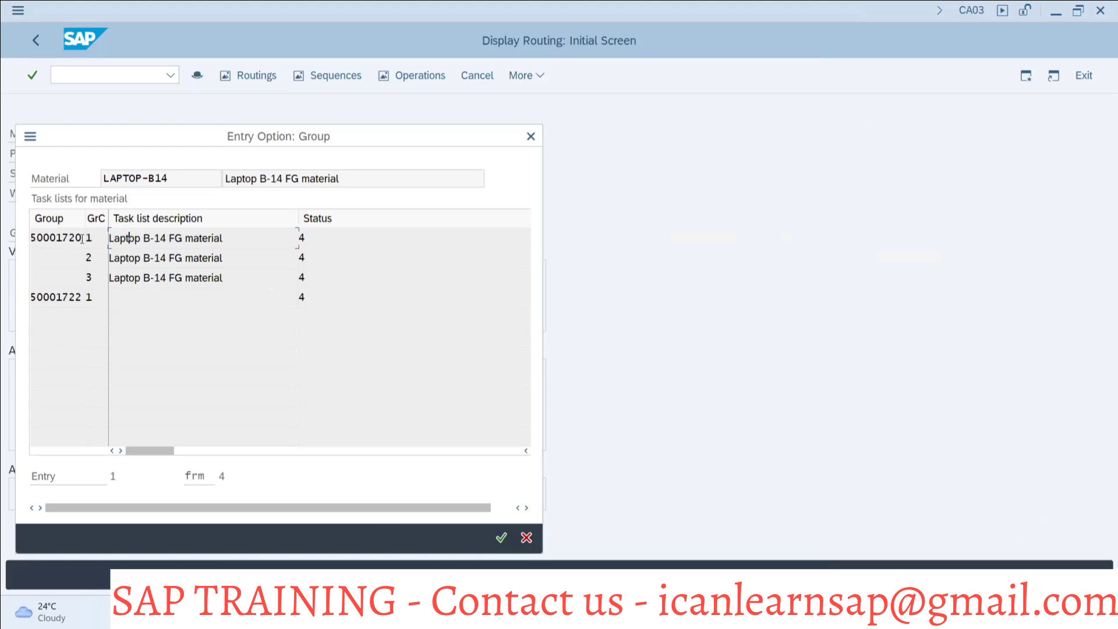
{"action": "left_click", "coordinate": [81, 238]}
{"action": "key", "text": "ctrl+c"}
{"action": "key", "text": "alt+Tab"}
{"action": "key", "text": "ctrl+v"}
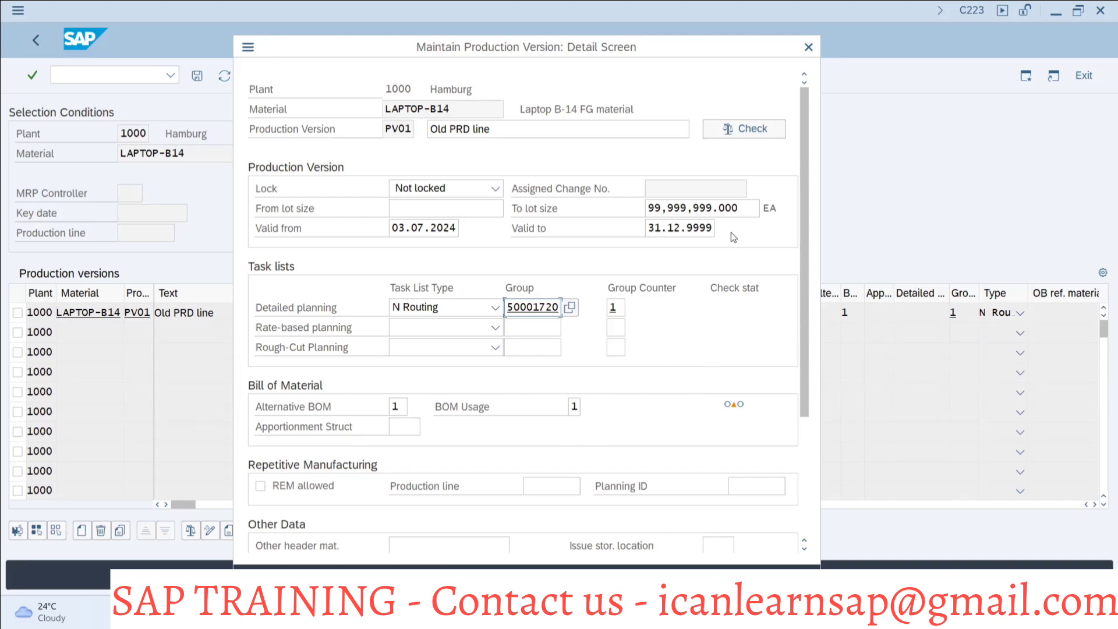
Step: Run the consistency check on PV01, close its result and the detail screen, and save the production version
{"action": "left_click", "coordinate": [753, 130]}
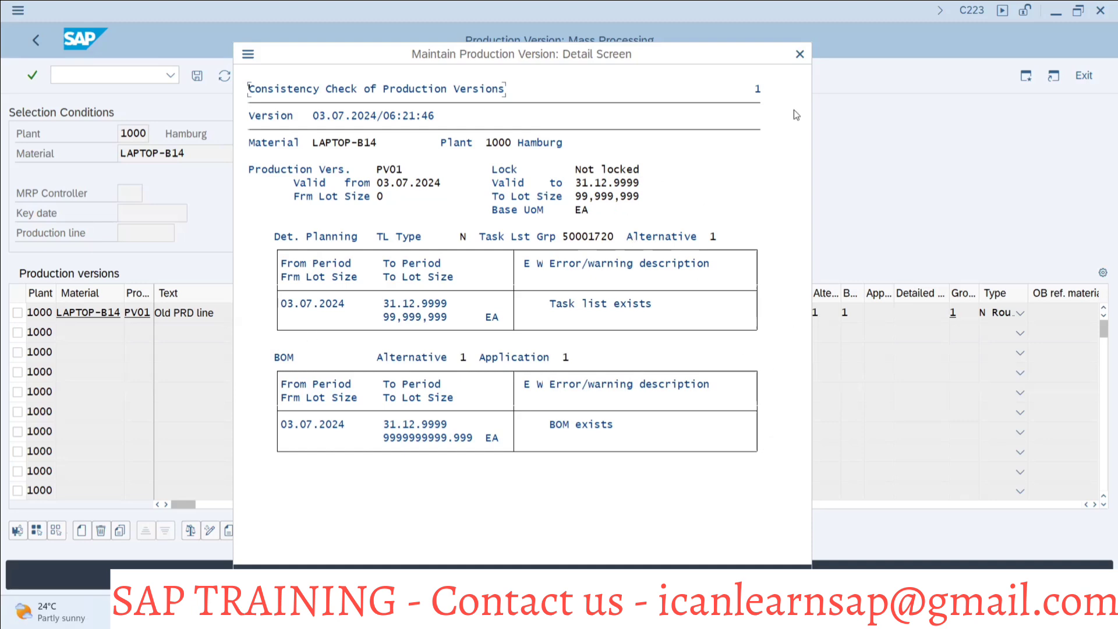
{"action": "left_click", "coordinate": [800, 55]}
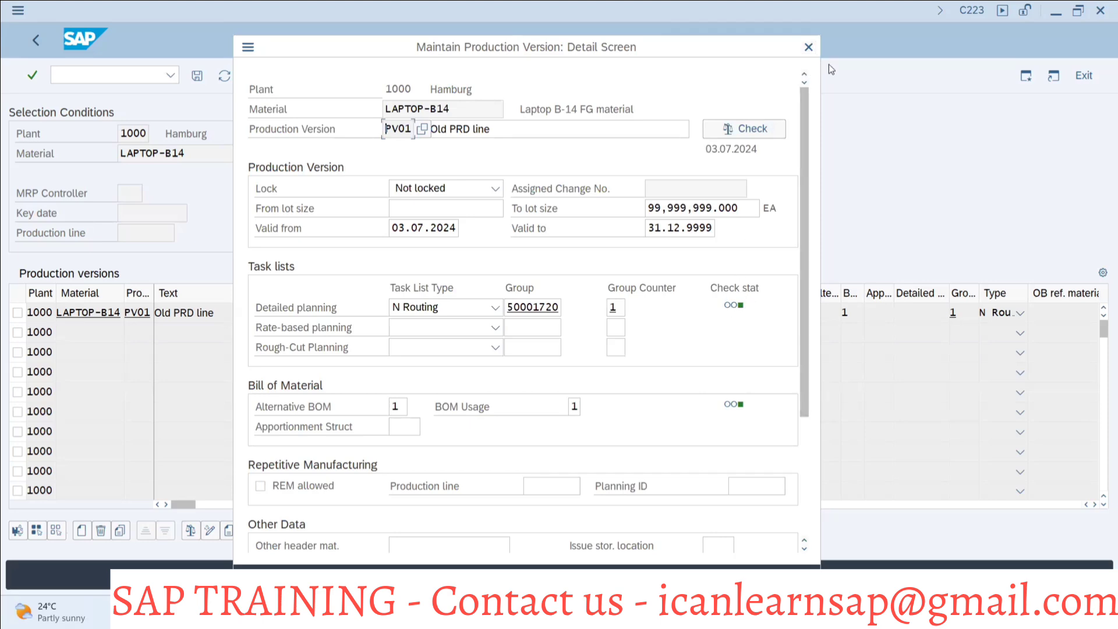
{"action": "left_click", "coordinate": [808, 47]}
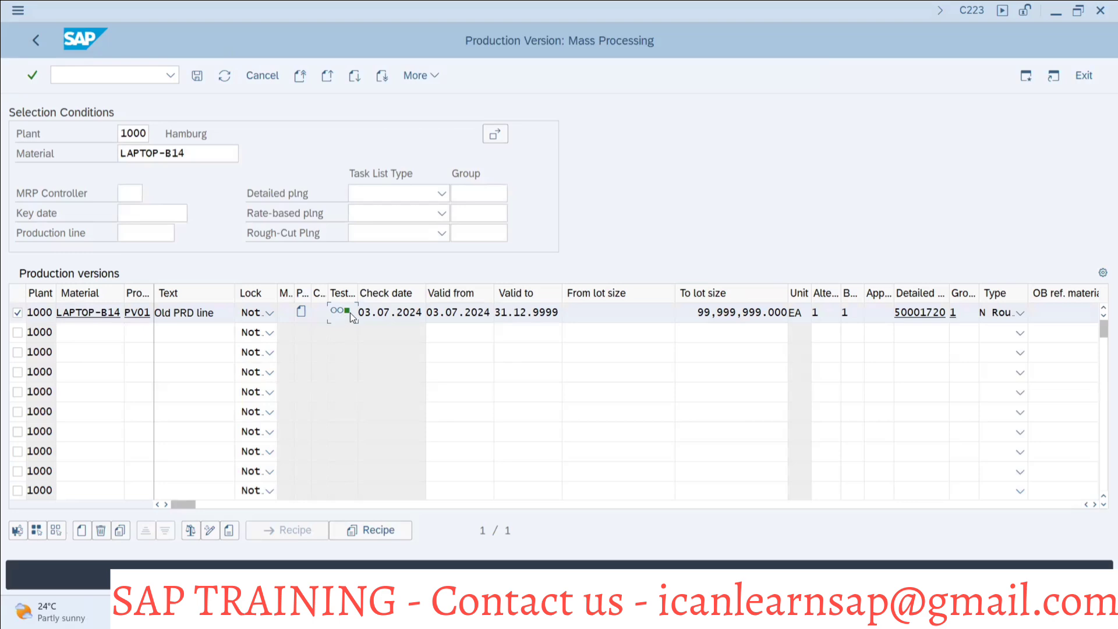
{"action": "left_click", "coordinate": [197, 80]}
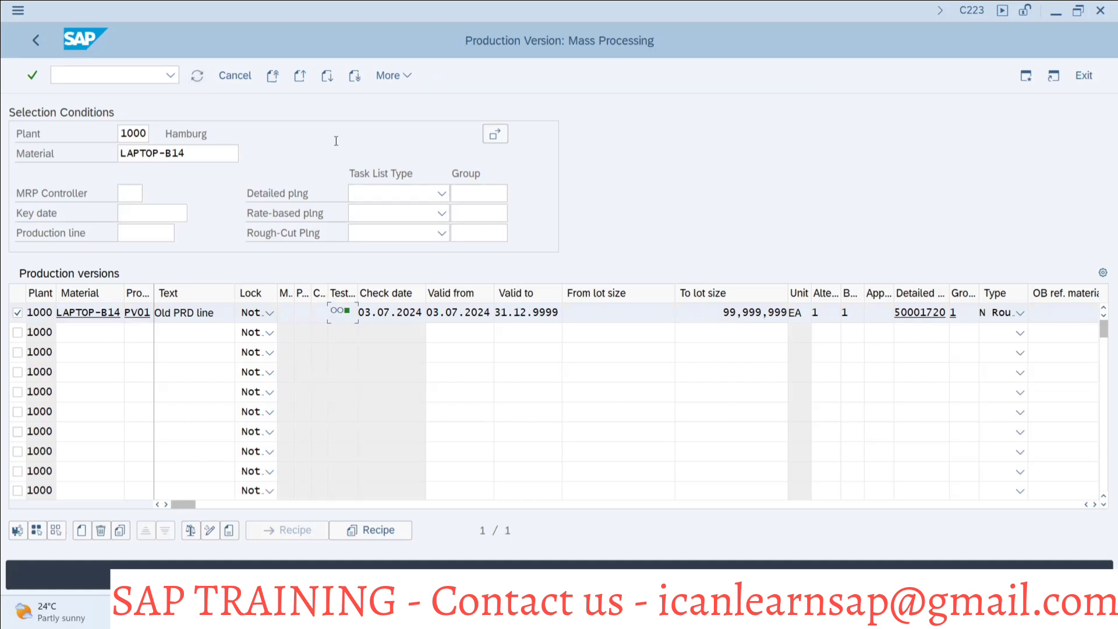
{"action": "left_click", "coordinate": [197, 76]}
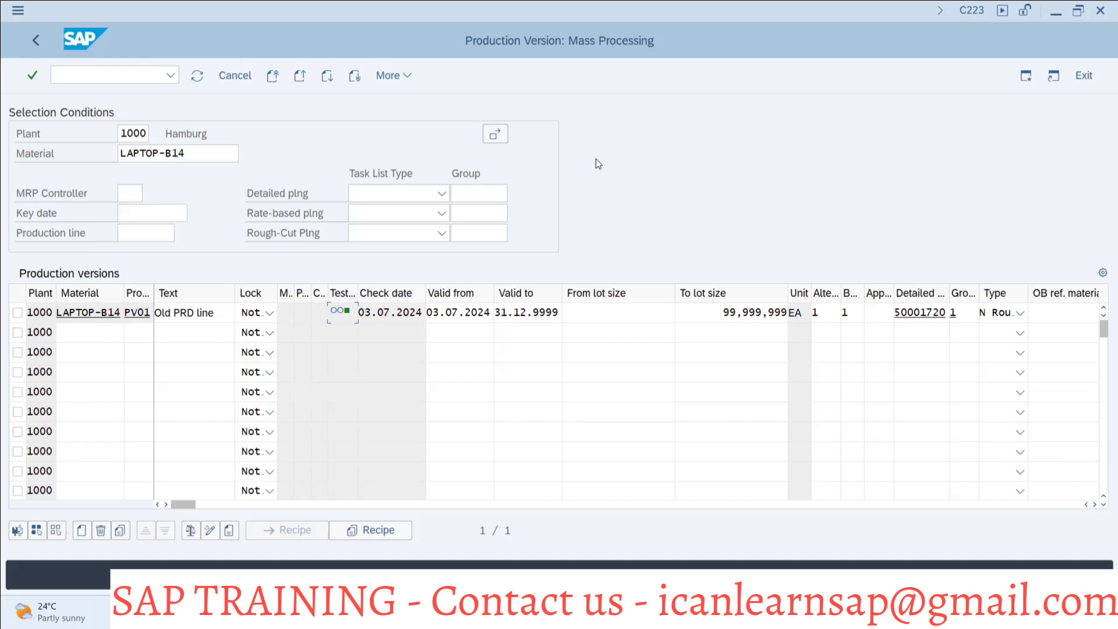
Step: Leave the production version mass processing for LAPTOP-B14 and start transaction MM02 to change the material
{"action": "left_click", "coordinate": [184, 153]}
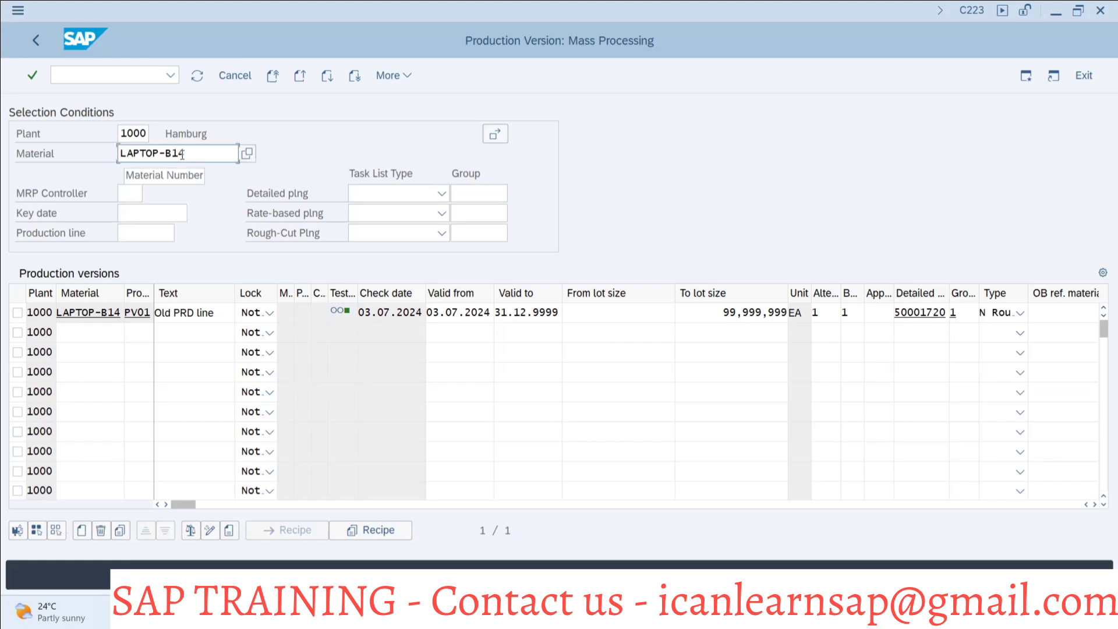
{"action": "double_click", "coordinate": [183, 153]}
{"action": "left_click", "coordinate": [182, 153]}
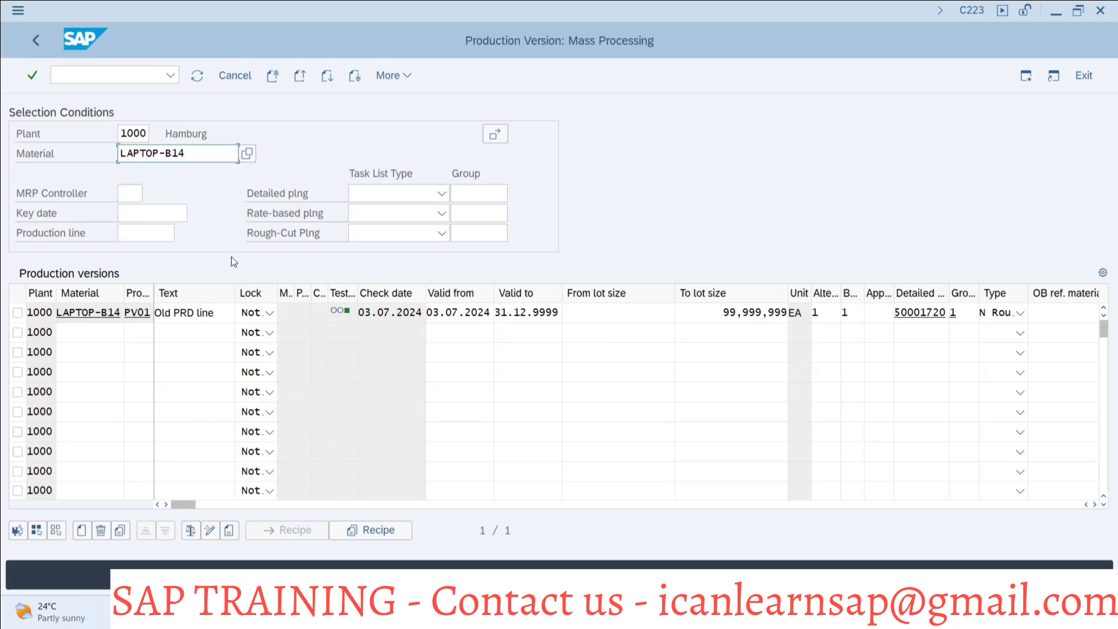
{"action": "key", "text": "alt+Tab"}
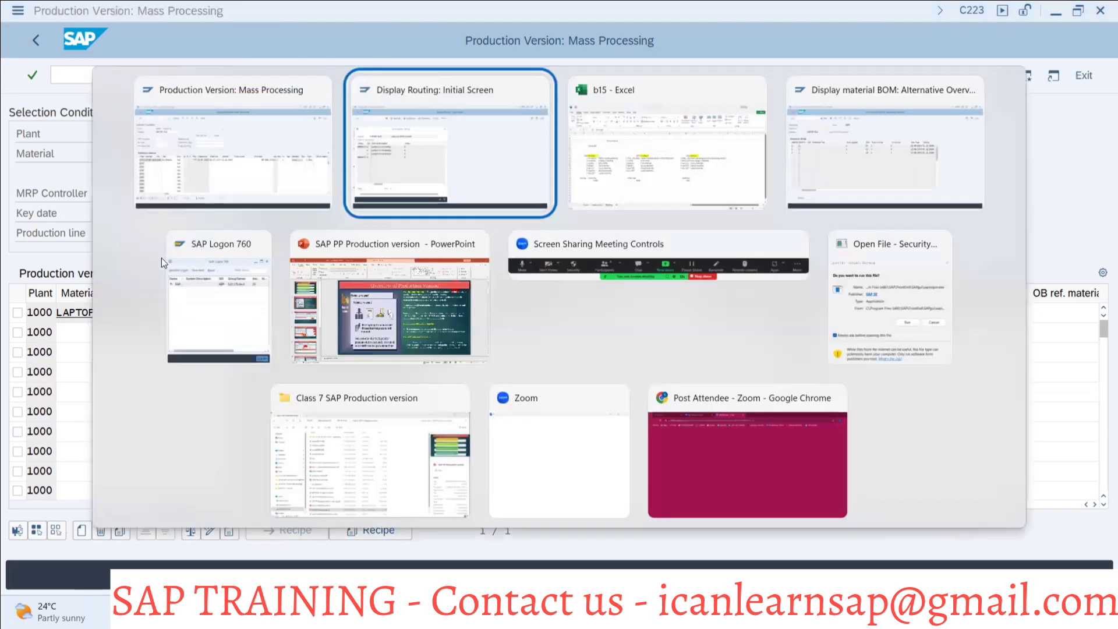
{"action": "left_click", "coordinate": [187, 159]}
{"action": "left_click", "coordinate": [39, 47]}
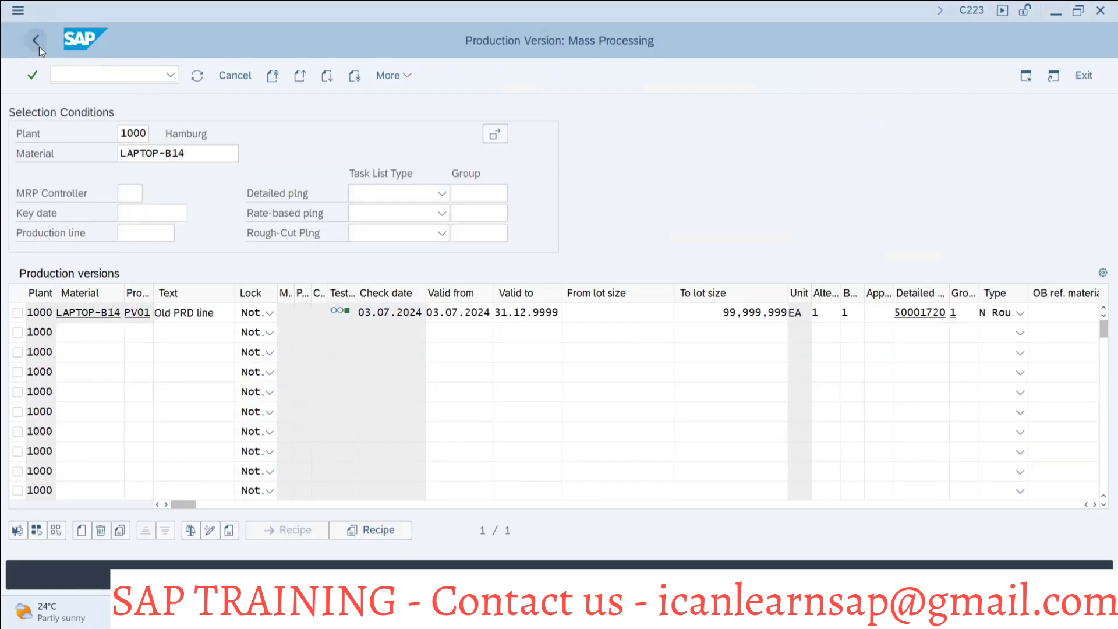
{"action": "type", "text": "mm02"}
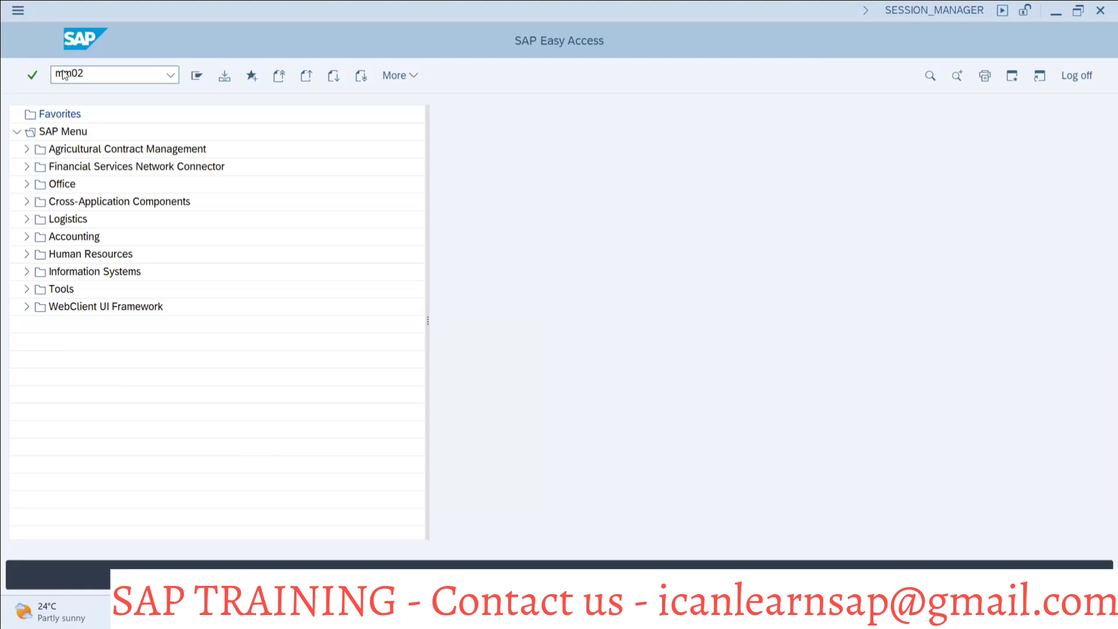
{"action": "key", "text": "Return"}
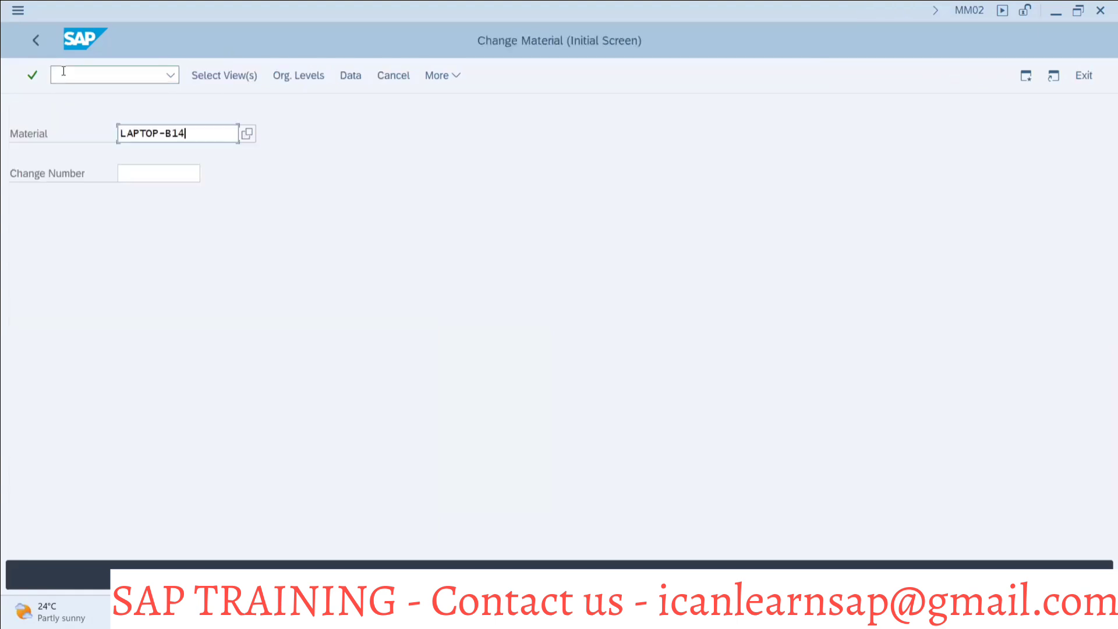
Step: Open only the MRP 4 view of LAPTOP-B14 and display its production version overview
{"action": "key", "text": "Return"}
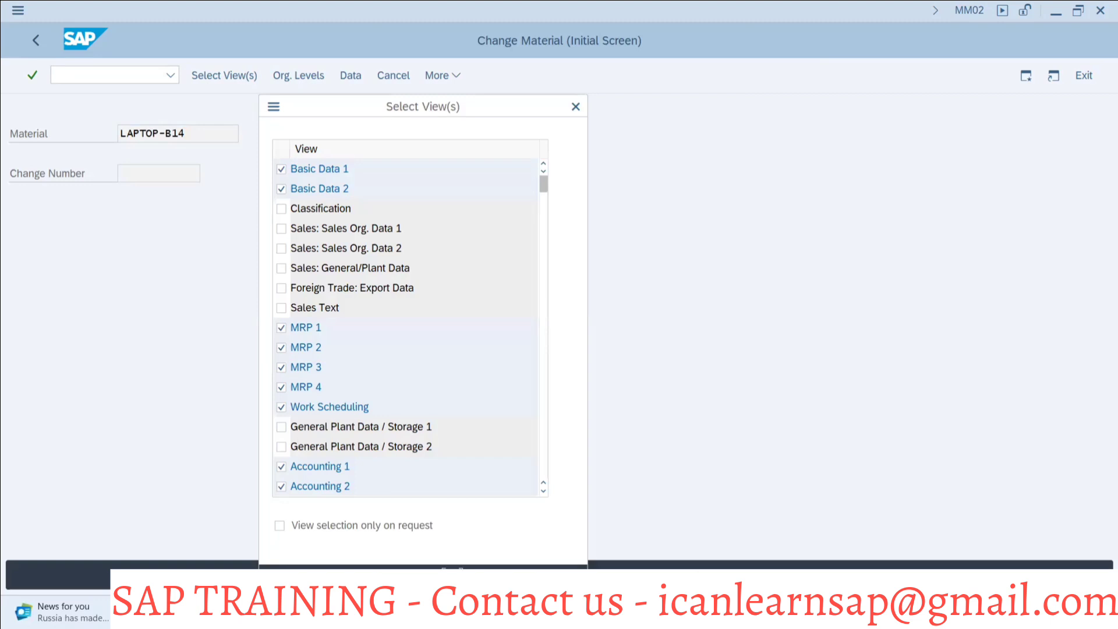
{"action": "left_click", "coordinate": [282, 386]}
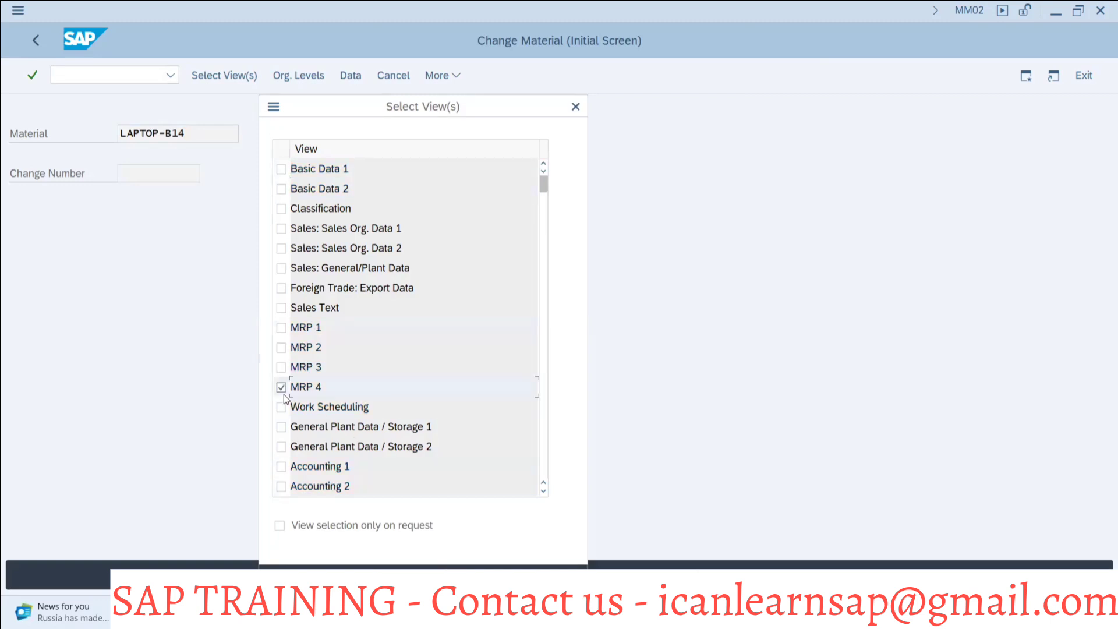
{"action": "key", "text": "Return"}
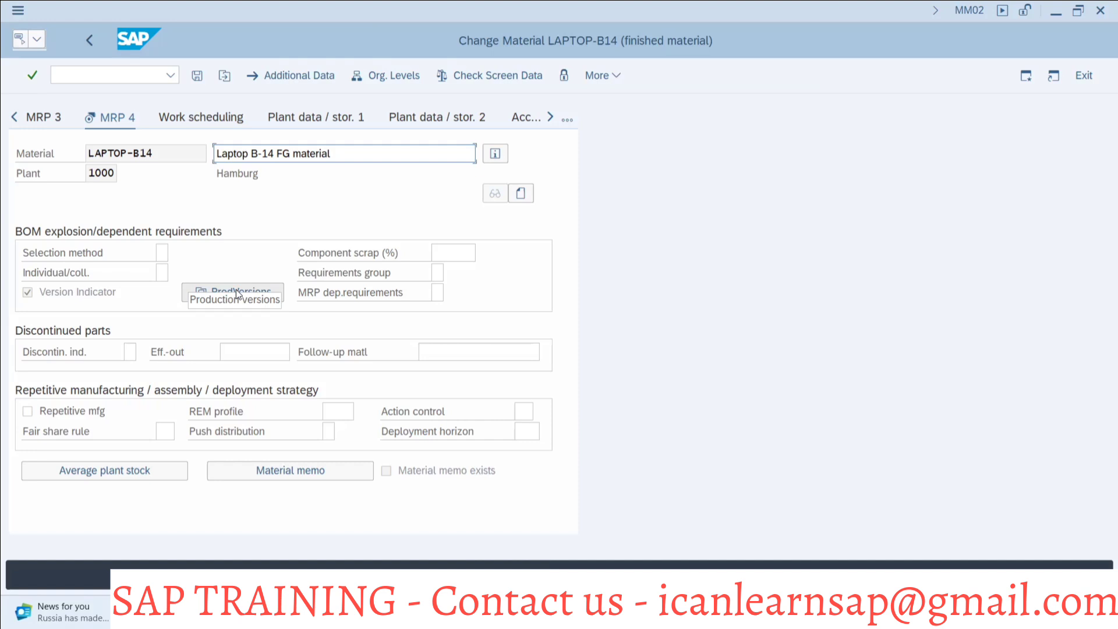
{"action": "left_click", "coordinate": [236, 291]}
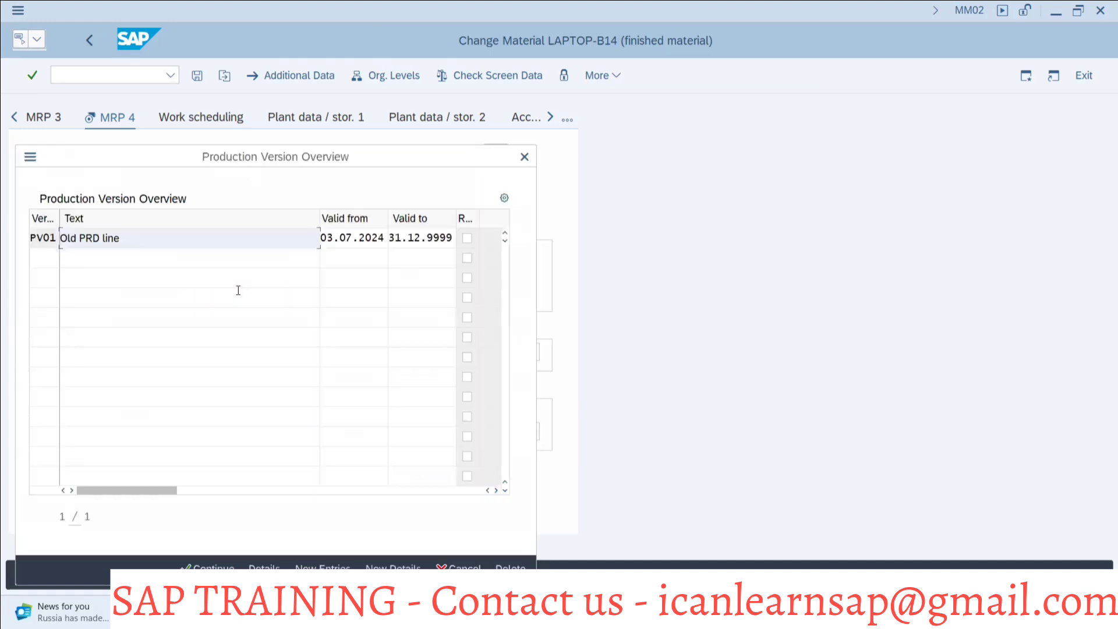
Step: Add production version PV02 with the text Semi Automatic line below PV01
{"action": "left_click", "coordinate": [43, 256]}
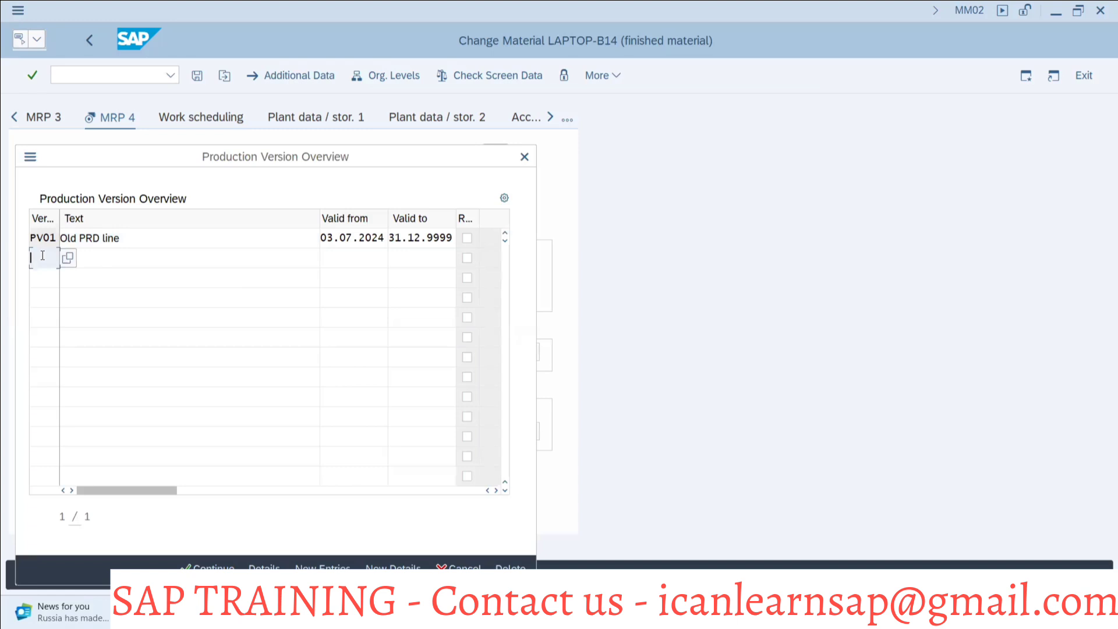
{"action": "type", "text": "PV02"}
{"action": "left_click", "coordinate": [100, 263]}
{"action": "type", "text": "Semi Au"}
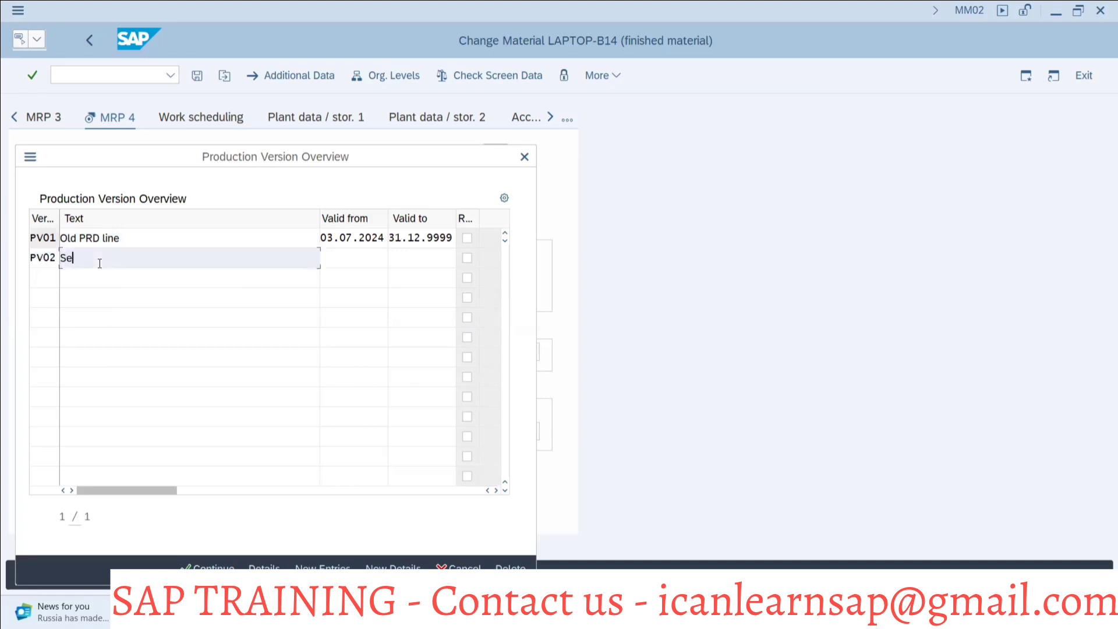
{"action": "type", "text": "tomatic line"}
Step: Consult the routings in the b15 workbook in Excel, return to SAP and set PV02's validity from 03.07.2024 to 31.12.9999
{"action": "key", "text": "alt+Tab"}
{"action": "key", "text": "alt+Tab"}
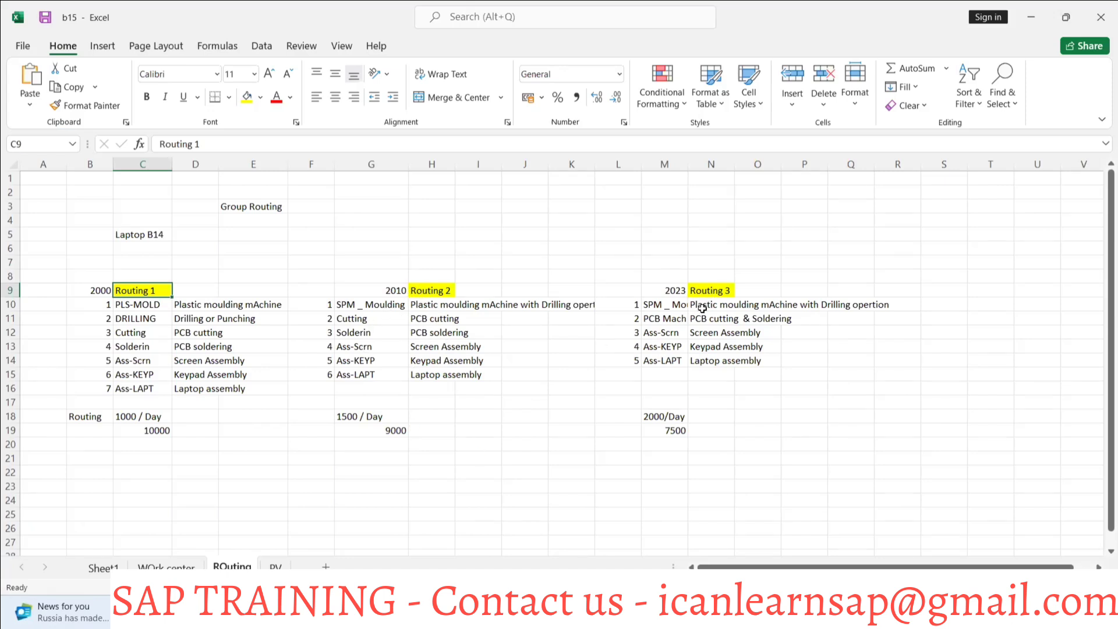
{"action": "key", "text": "alt+Tab"}
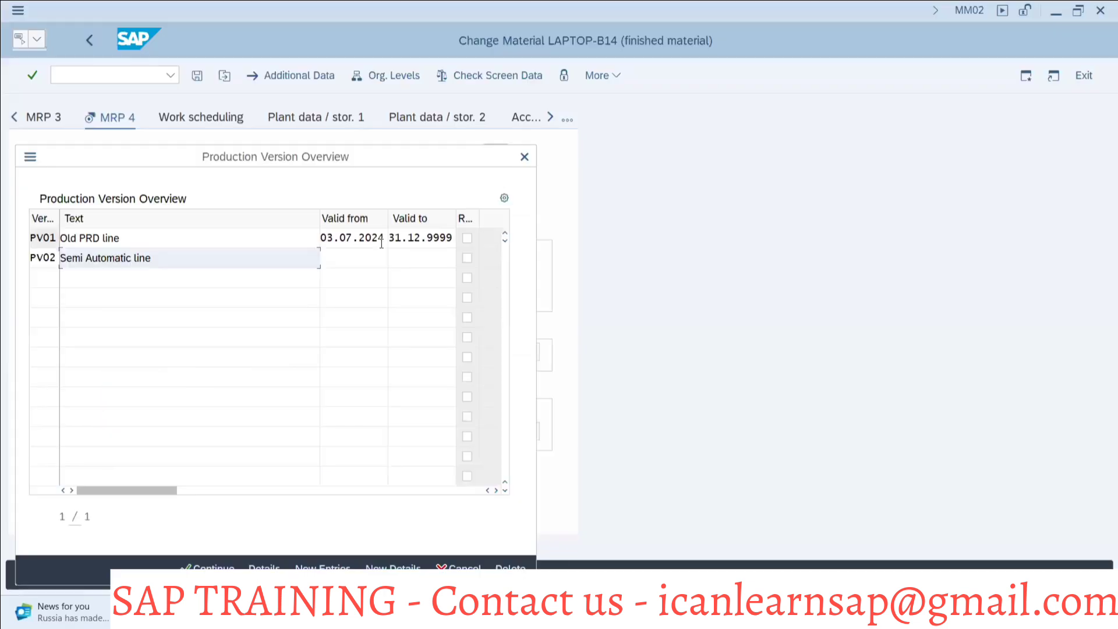
{"action": "left_click", "coordinate": [357, 261]}
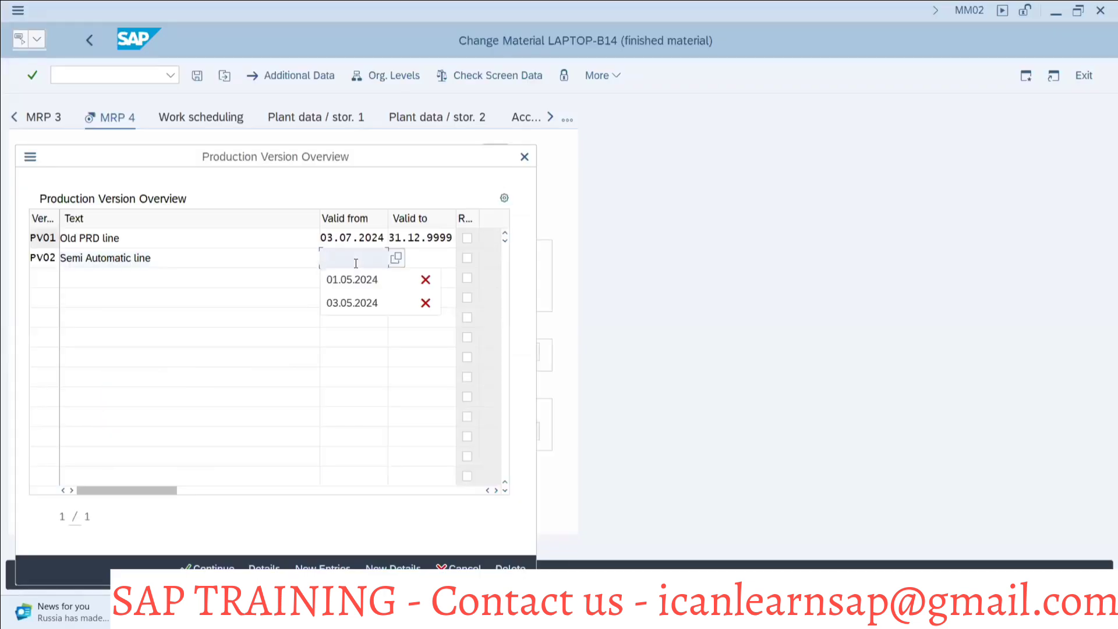
{"action": "left_click", "coordinate": [396, 259]}
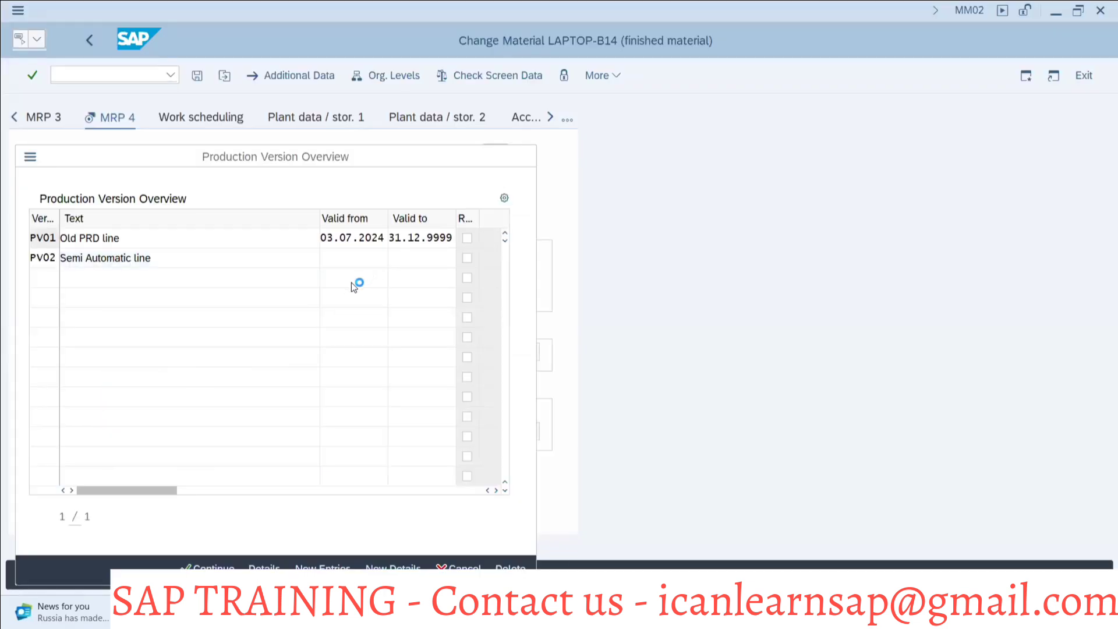
{"action": "double_click", "coordinate": [234, 336]}
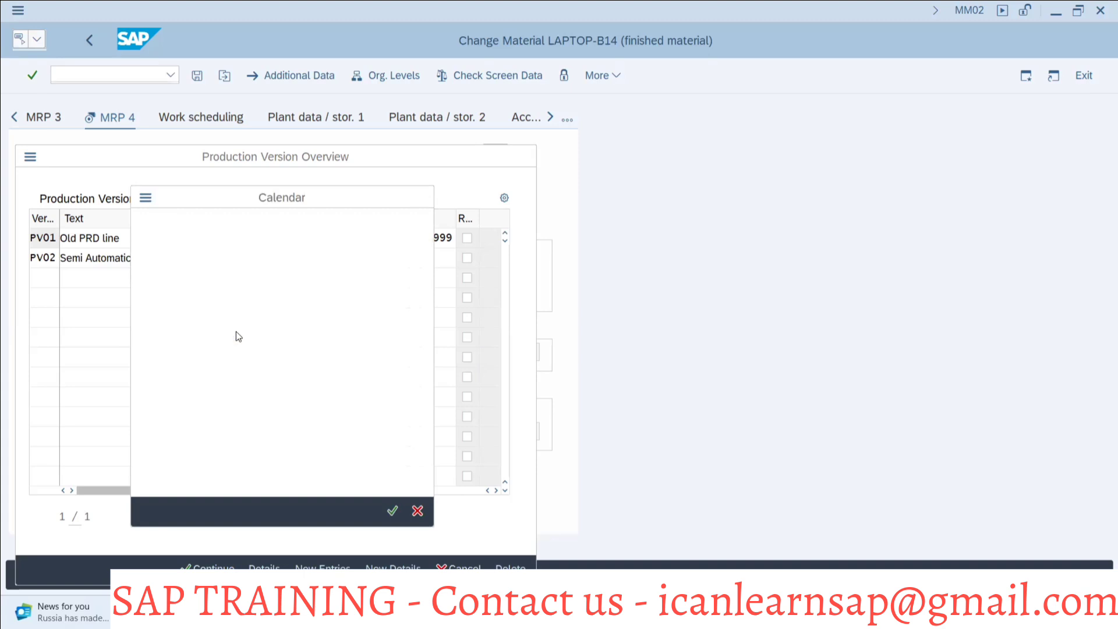
{"action": "left_click", "coordinate": [427, 261]}
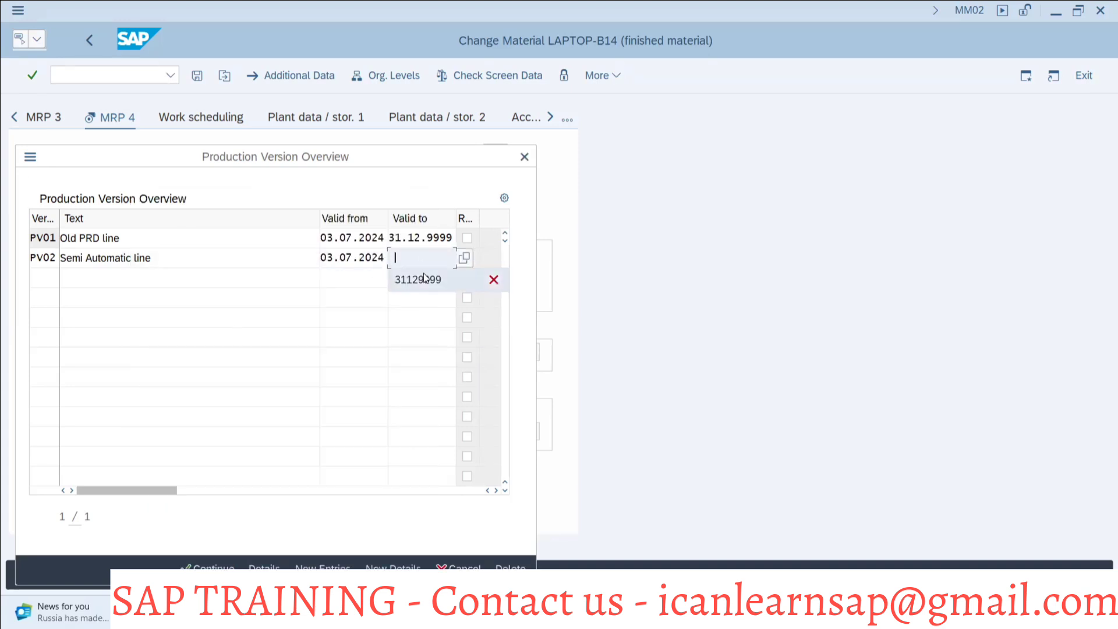
{"action": "left_click", "coordinate": [424, 275]}
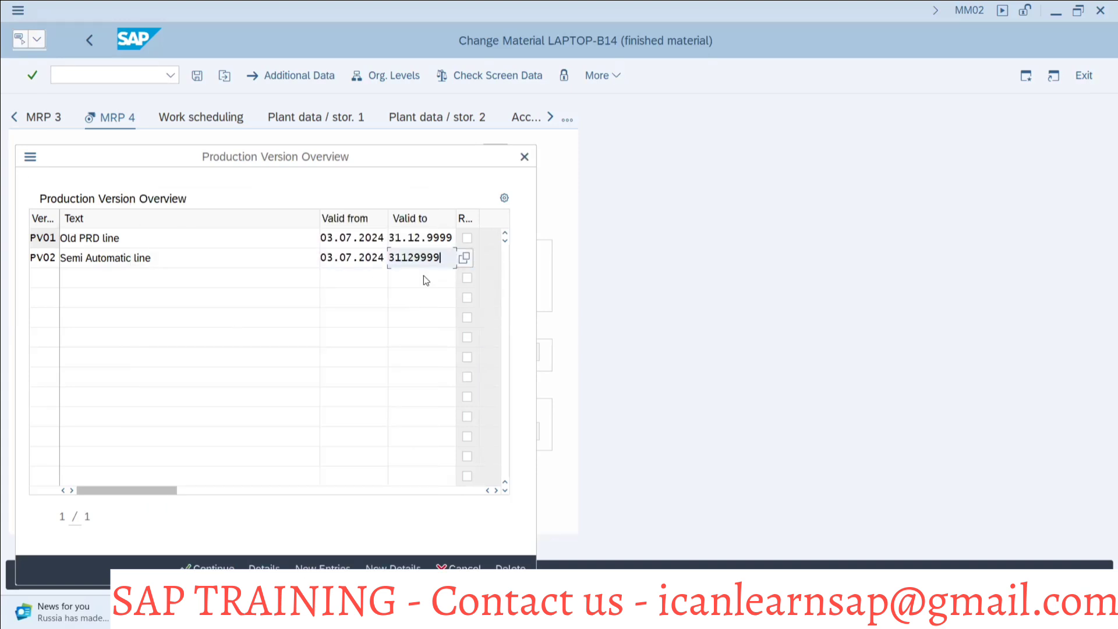
{"action": "key", "text": "Return"}
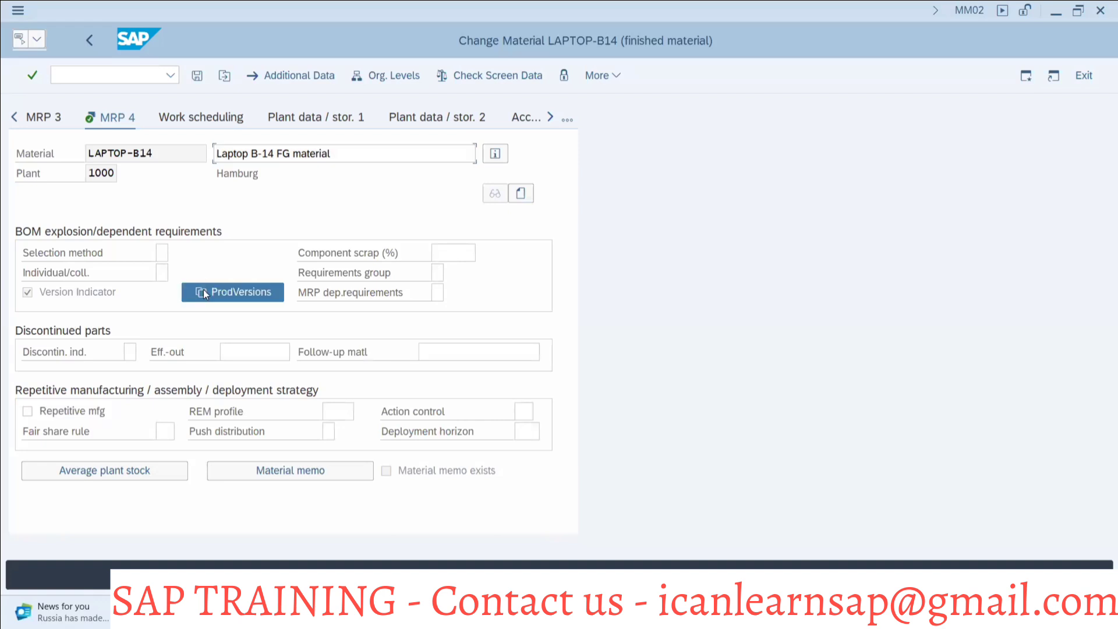
Step: Reopen the production version overview of LAPTOP-B14 and open the details of PV02
{"action": "left_click", "coordinate": [203, 293]}
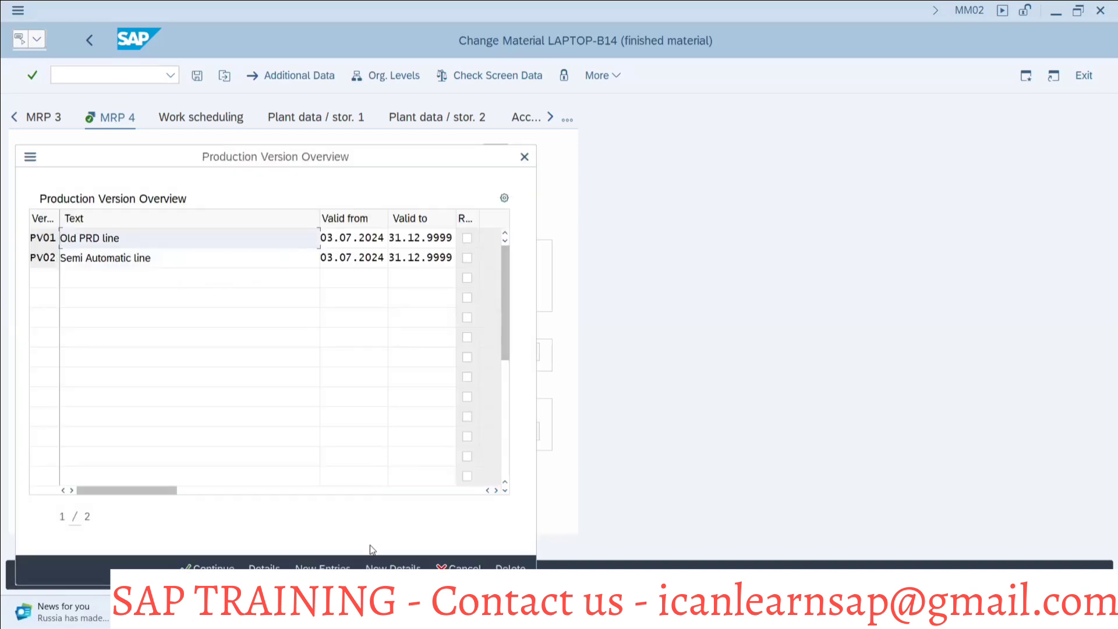
{"action": "key", "text": "Page_Down"}
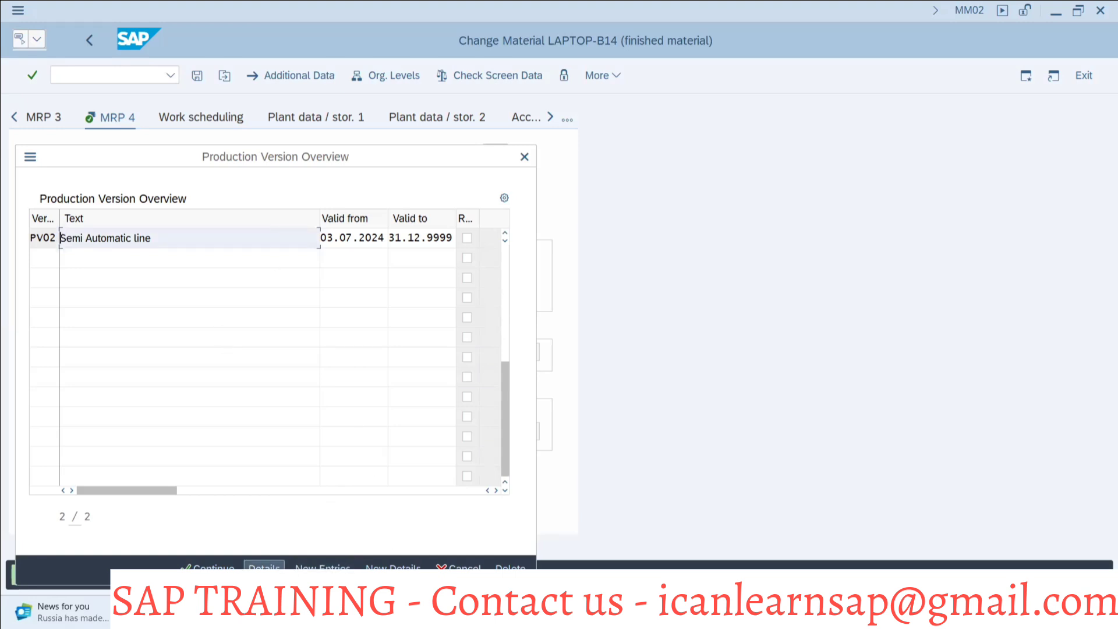
{"action": "left_click", "coordinate": [210, 566]}
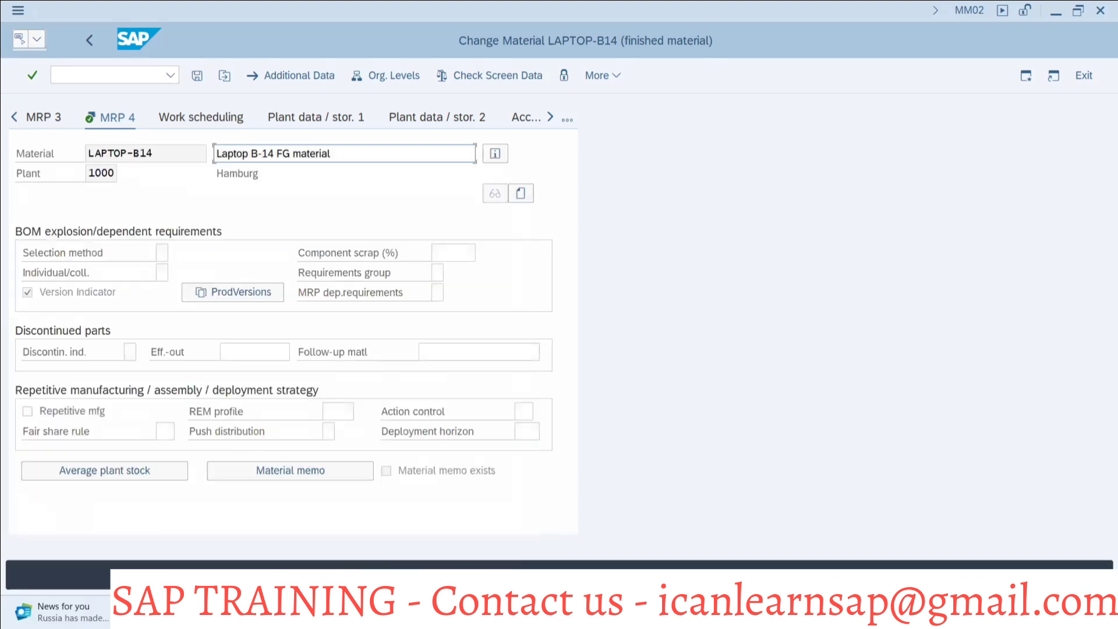
{"action": "left_click", "coordinate": [243, 285]}
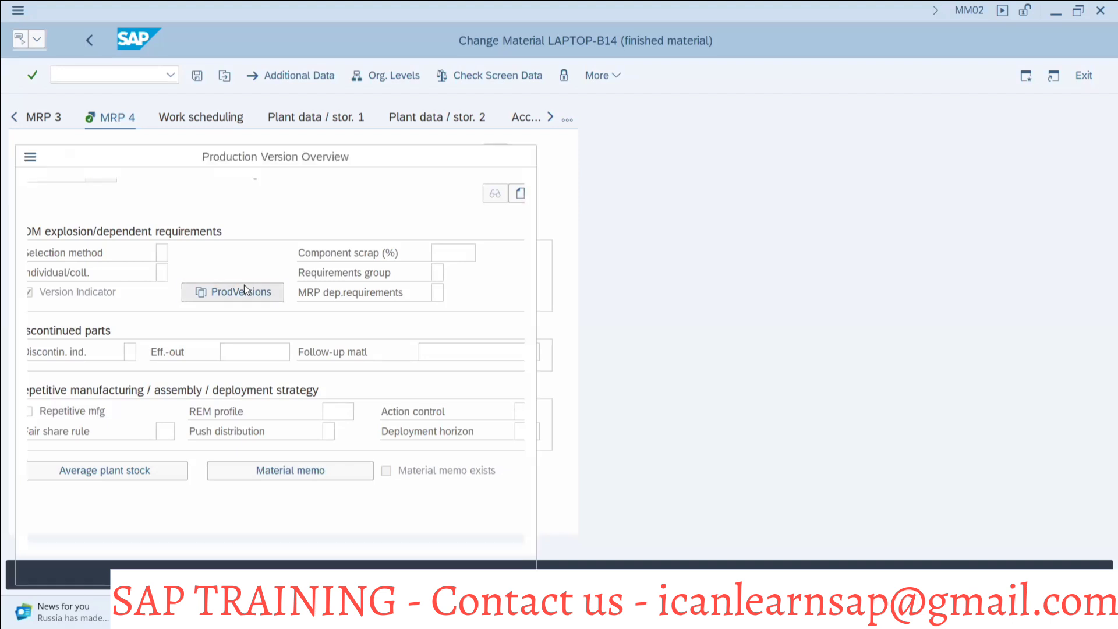
{"action": "left_click", "coordinate": [56, 259]}
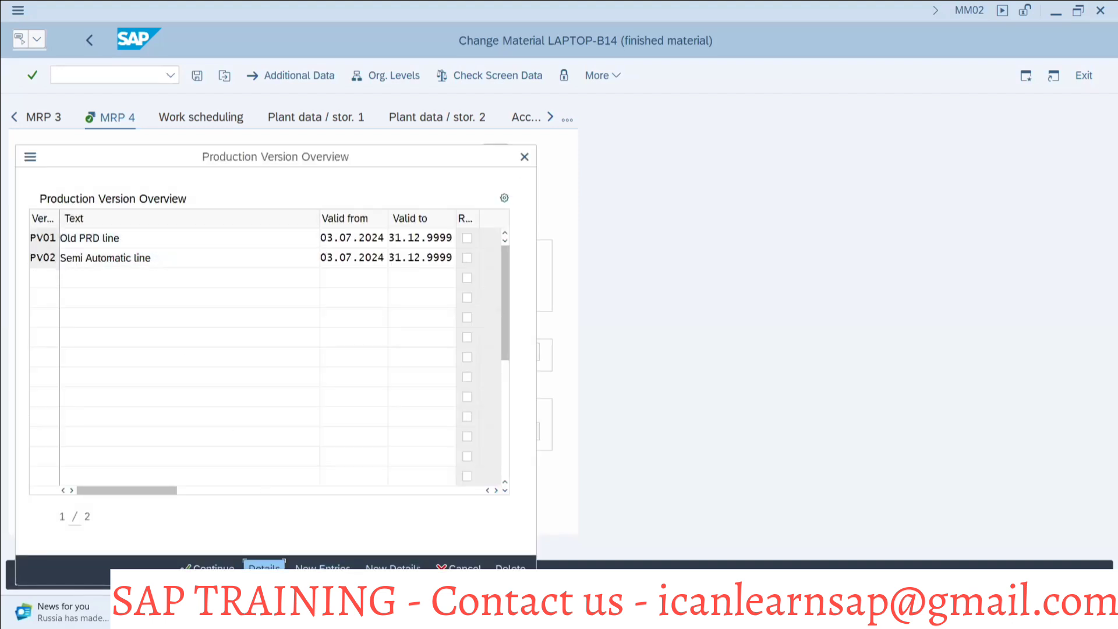
{"action": "left_click", "coordinate": [264, 566]}
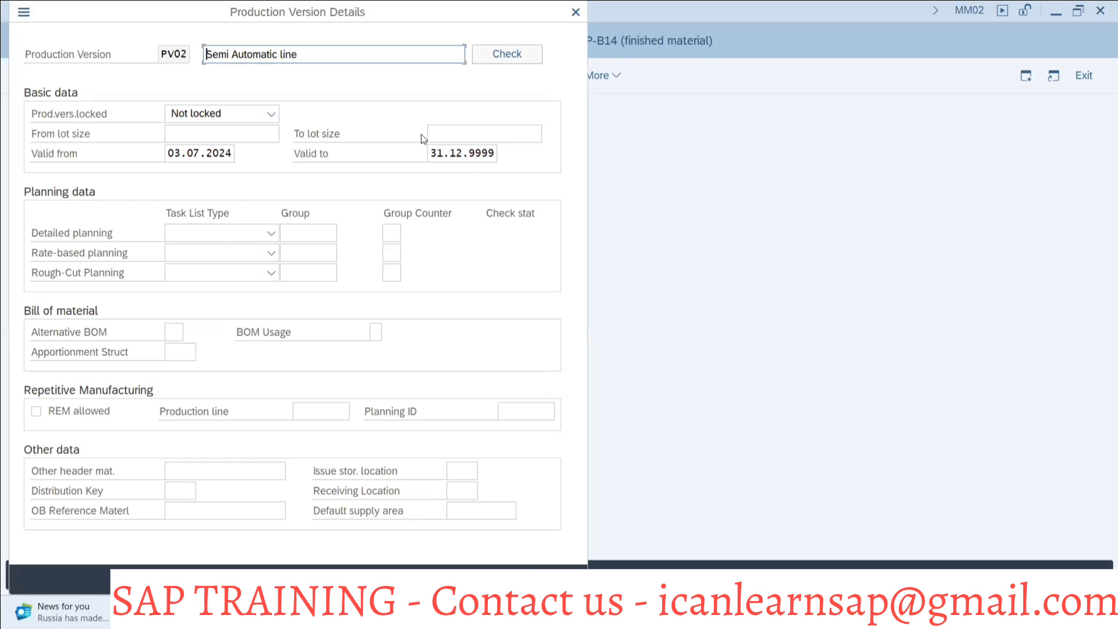
Step: Set PV02's upper lot size to 99,999,999 and its detailed planning to task list type N Routing with group 50001720
{"action": "left_click", "coordinate": [441, 132]}
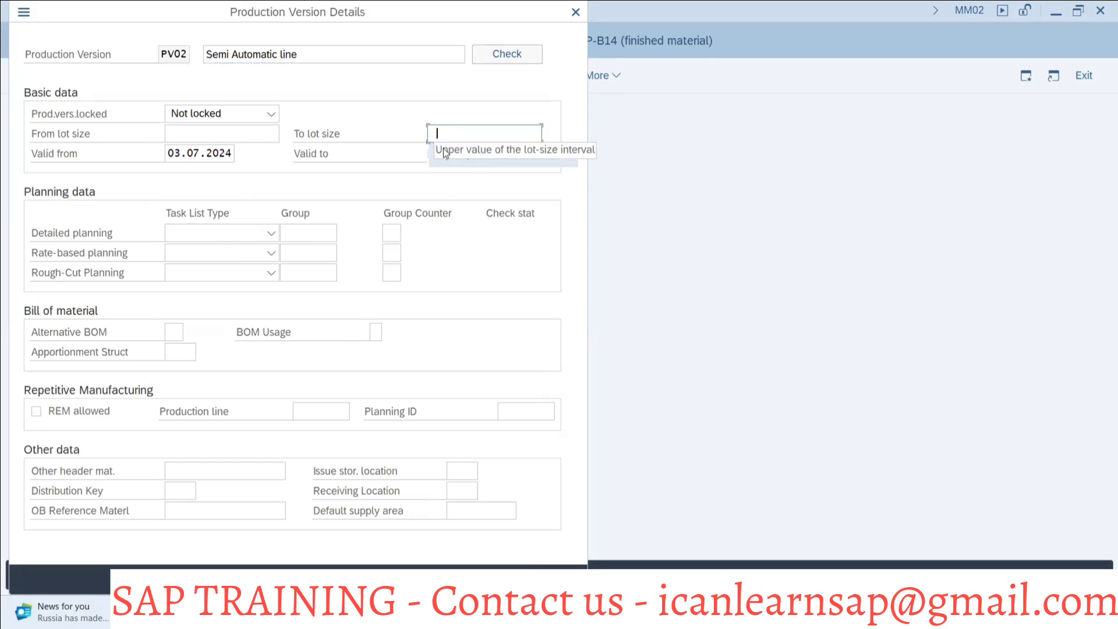
{"action": "left_click", "coordinate": [431, 155]}
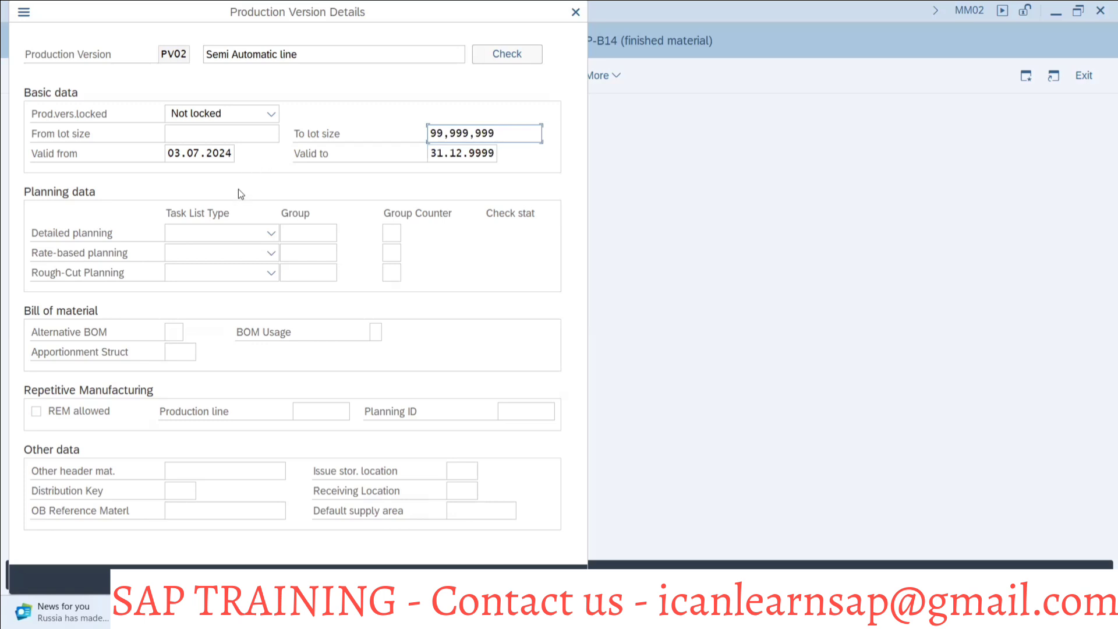
{"action": "left_click", "coordinate": [253, 232]}
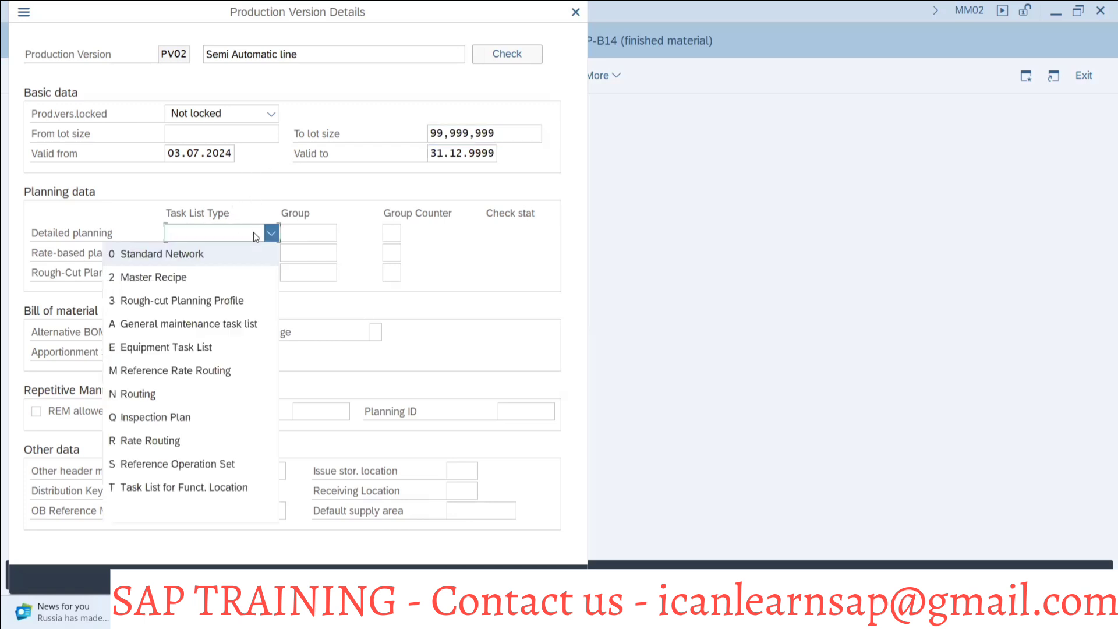
{"action": "left_click", "coordinate": [183, 394]}
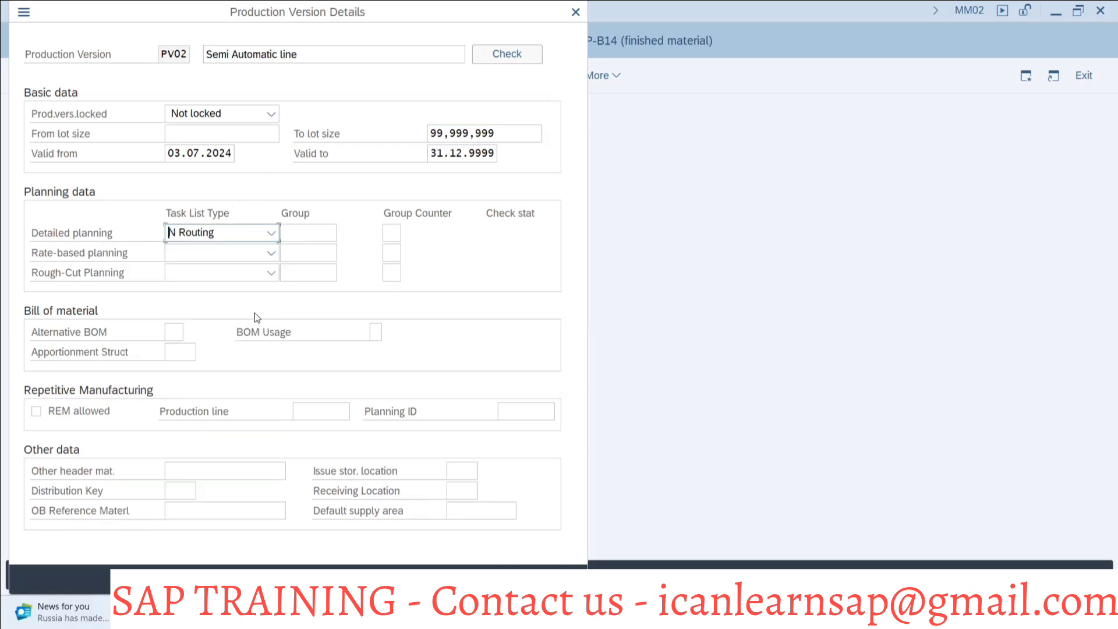
{"action": "left_click", "coordinate": [327, 235]}
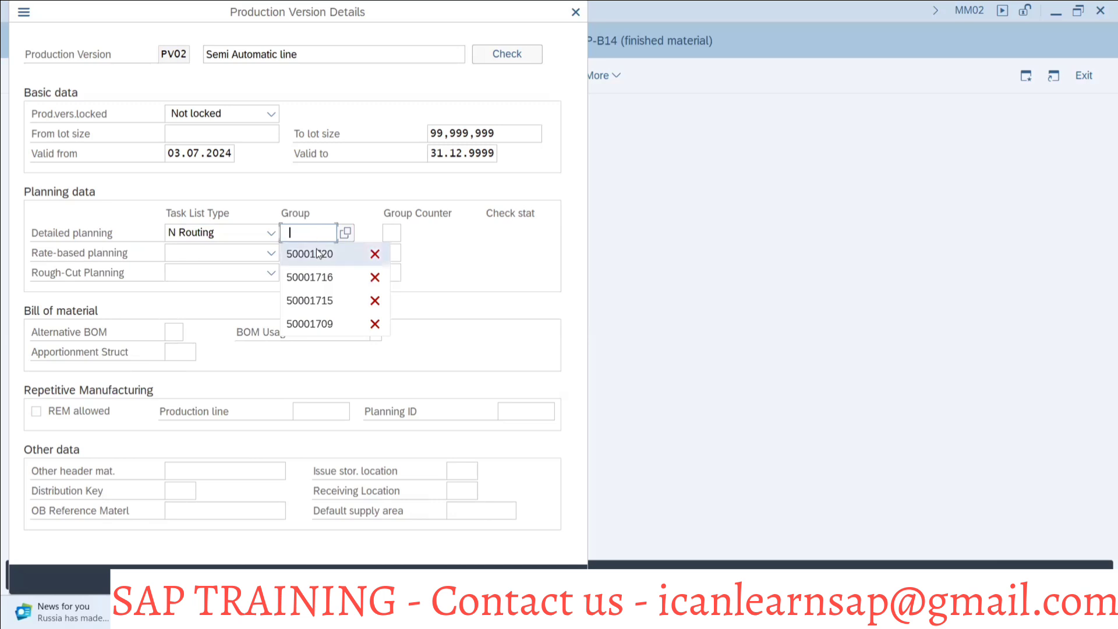
{"action": "type", "text": "50001720"}
Step: Look up the group counters in the Display Routing session and set PV02's detailed planning group counter to 2
{"action": "key", "text": "alt+Tab"}
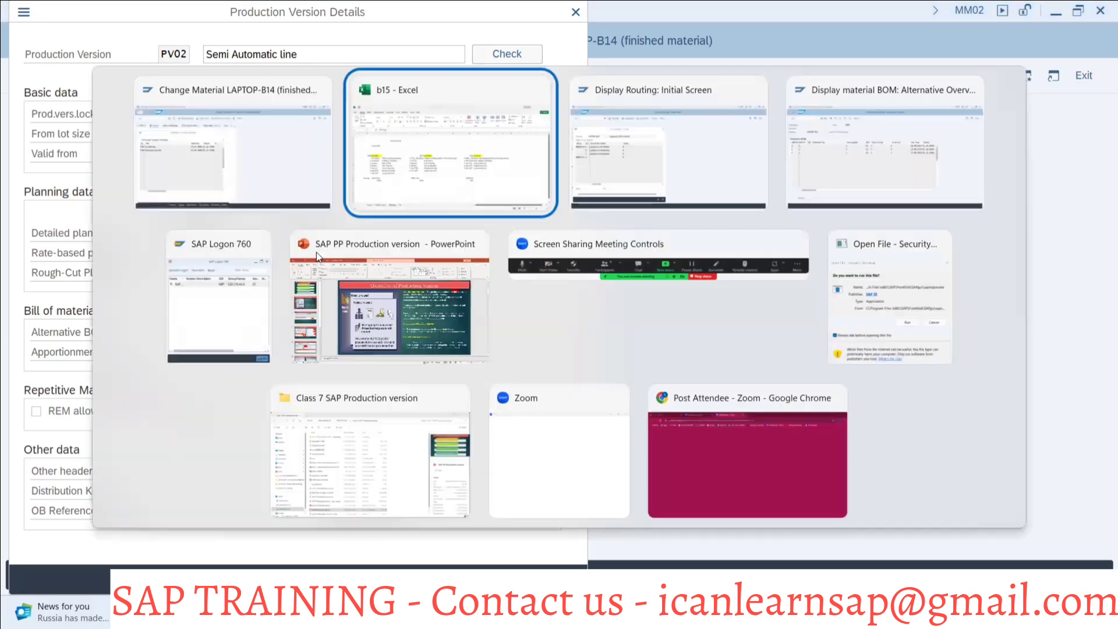
{"action": "key", "text": "alt+Tab"}
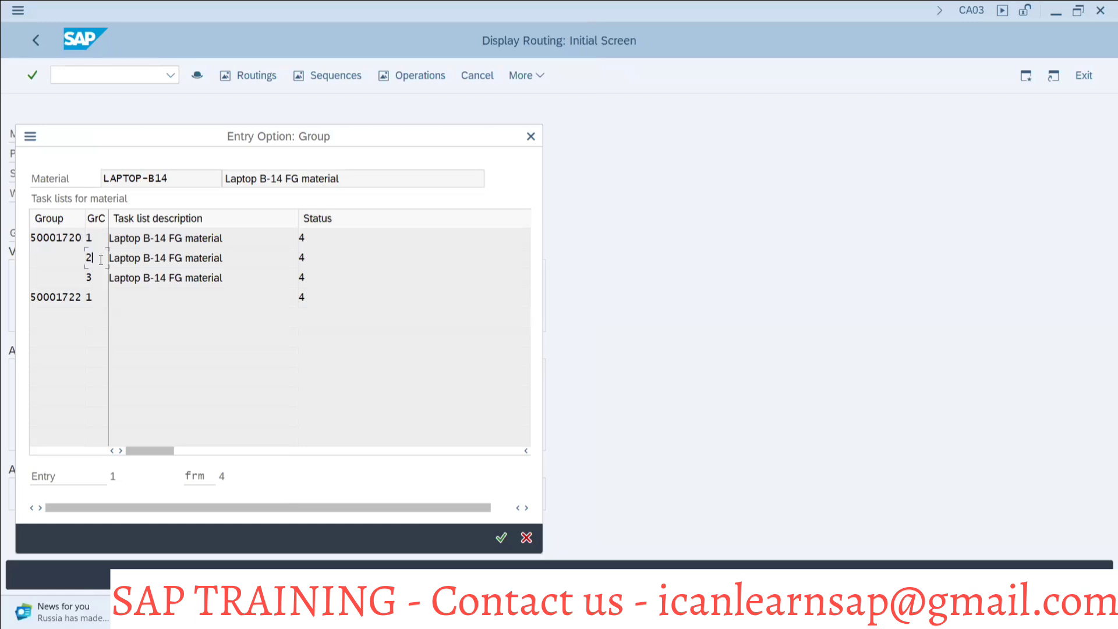
{"action": "key", "text": "alt+Tab"}
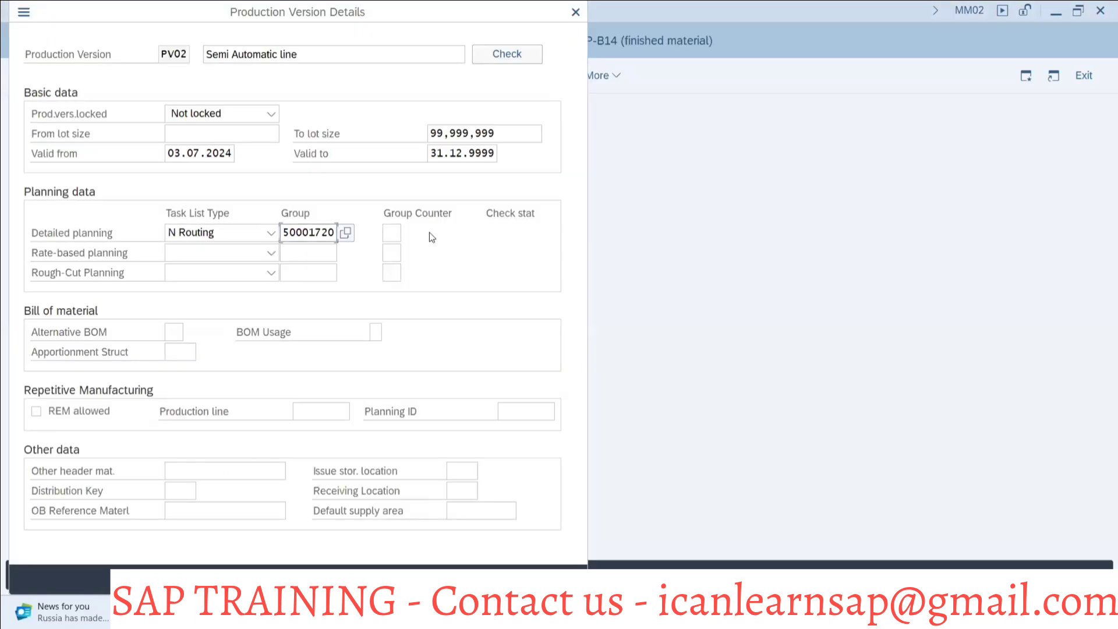
{"action": "left_click", "coordinate": [392, 232]}
{"action": "type", "text": "2"}
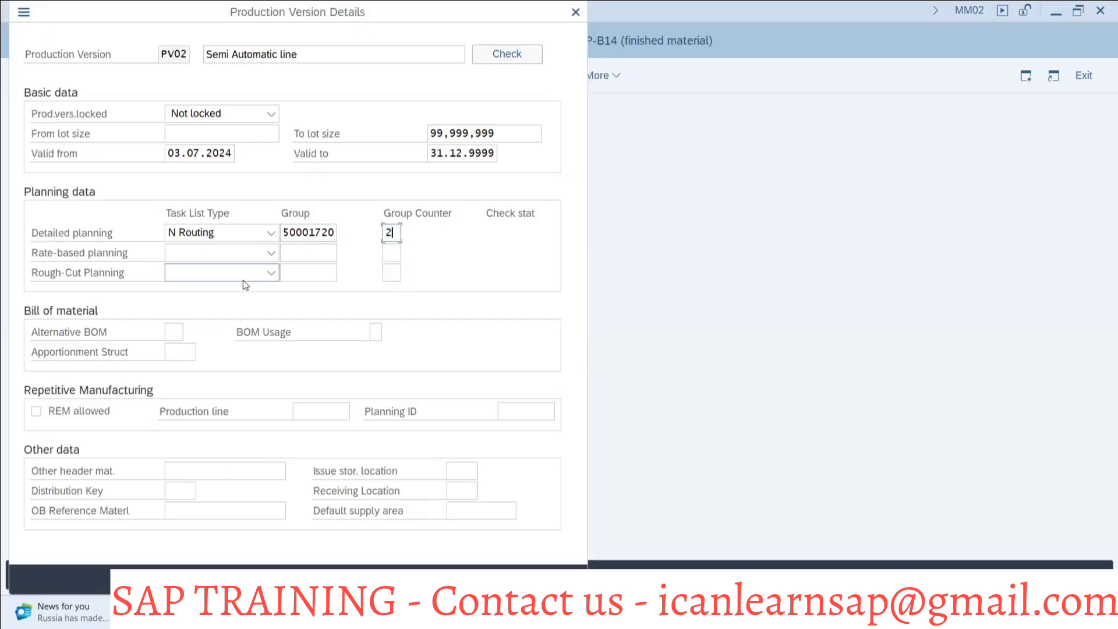
Step: Assign alternative BOM 1 with BOM usage 1 to production version PV02
{"action": "left_click", "coordinate": [175, 332]}
{"action": "type", "text": "1"}
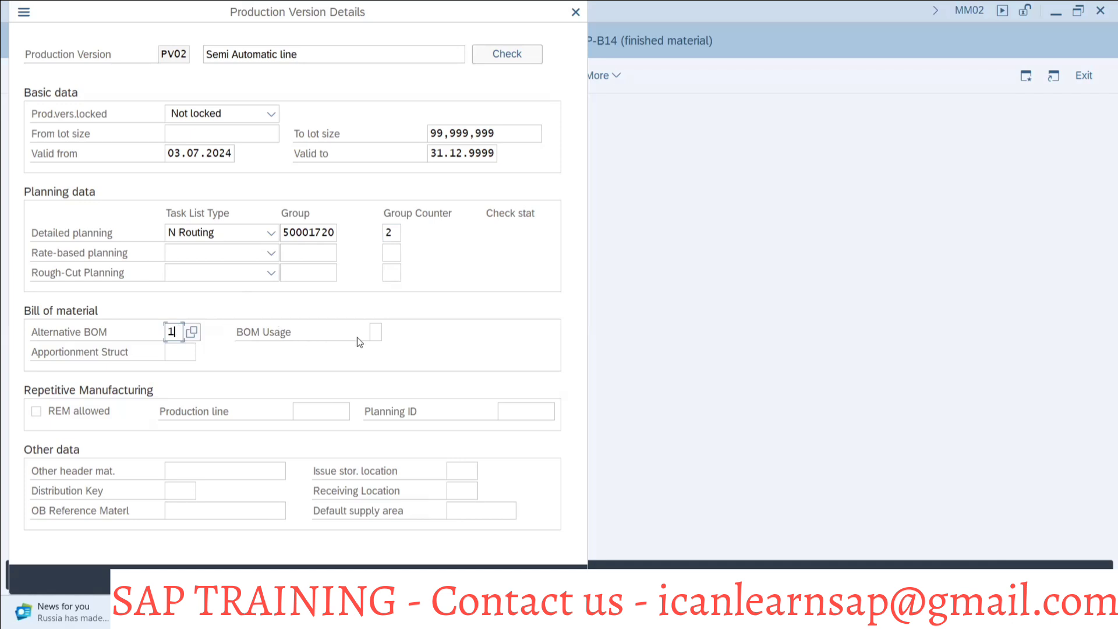
{"action": "left_click", "coordinate": [375, 332]}
{"action": "type", "text": "1"}
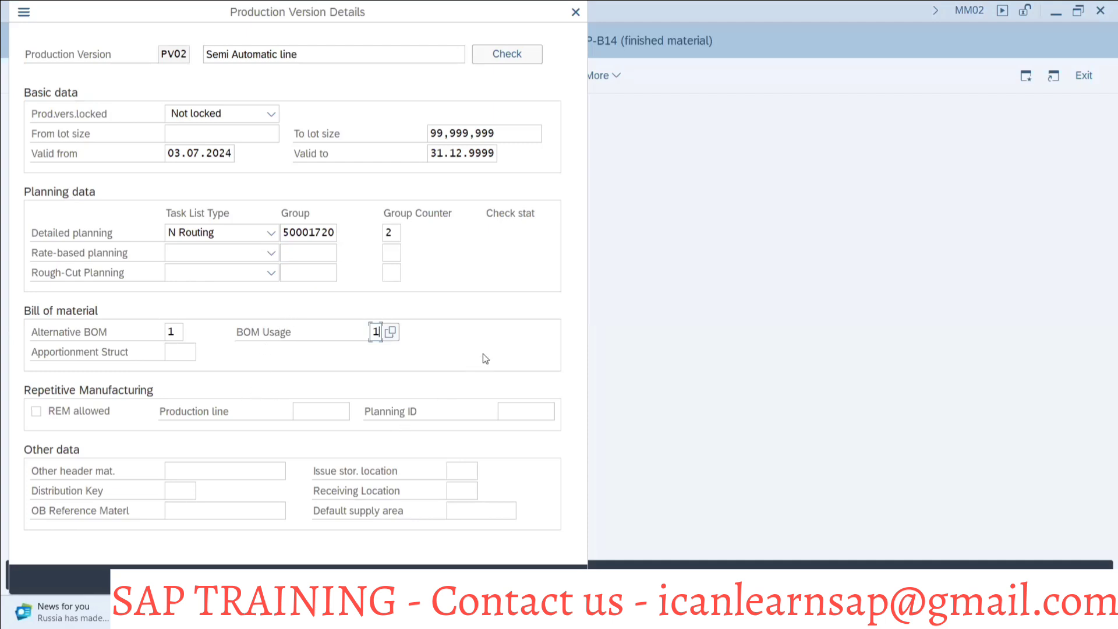
Step: Run the consistency check on PV02, close its result and the detail screen, and look through the overview columns
{"action": "left_click", "coordinate": [511, 59]}
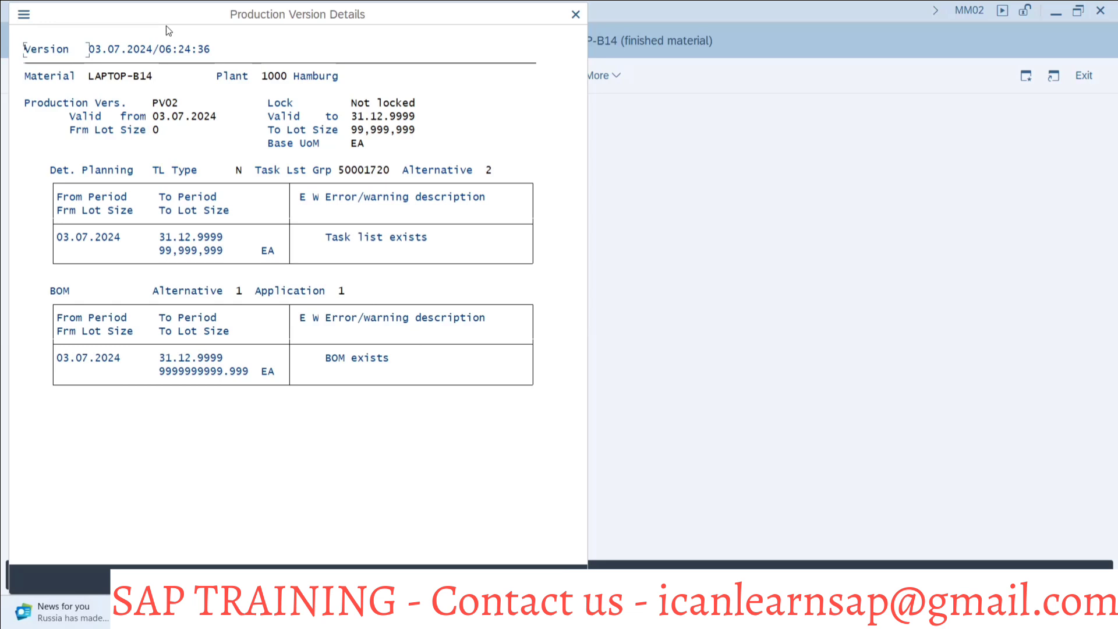
{"action": "left_click", "coordinate": [575, 14]}
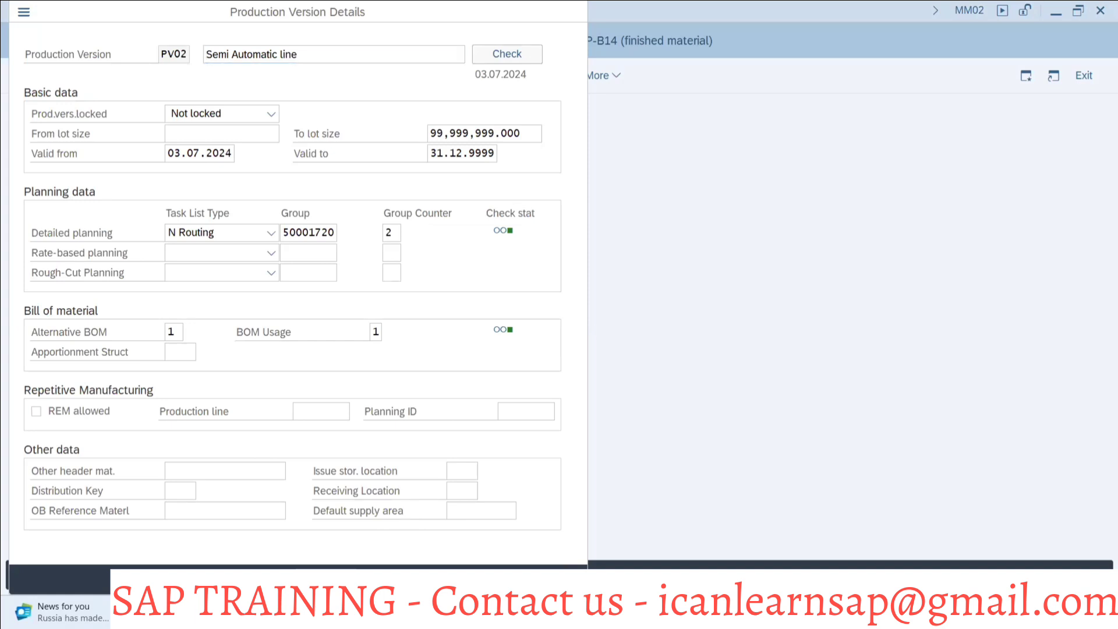
{"action": "left_click", "coordinate": [575, 11]}
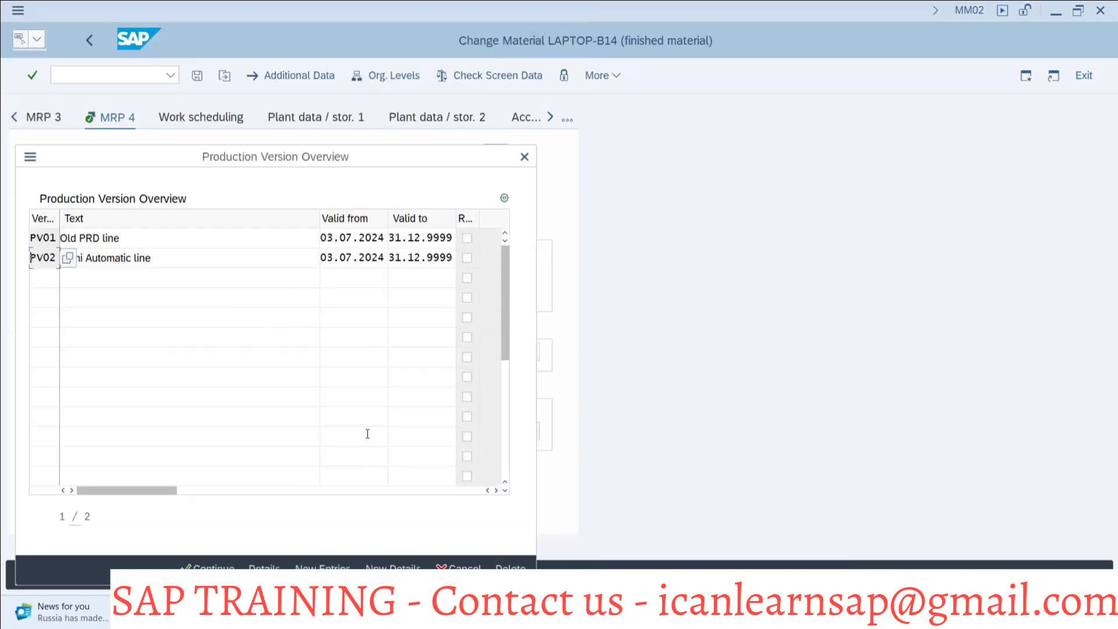
{"action": "left_click", "coordinate": [498, 488]}
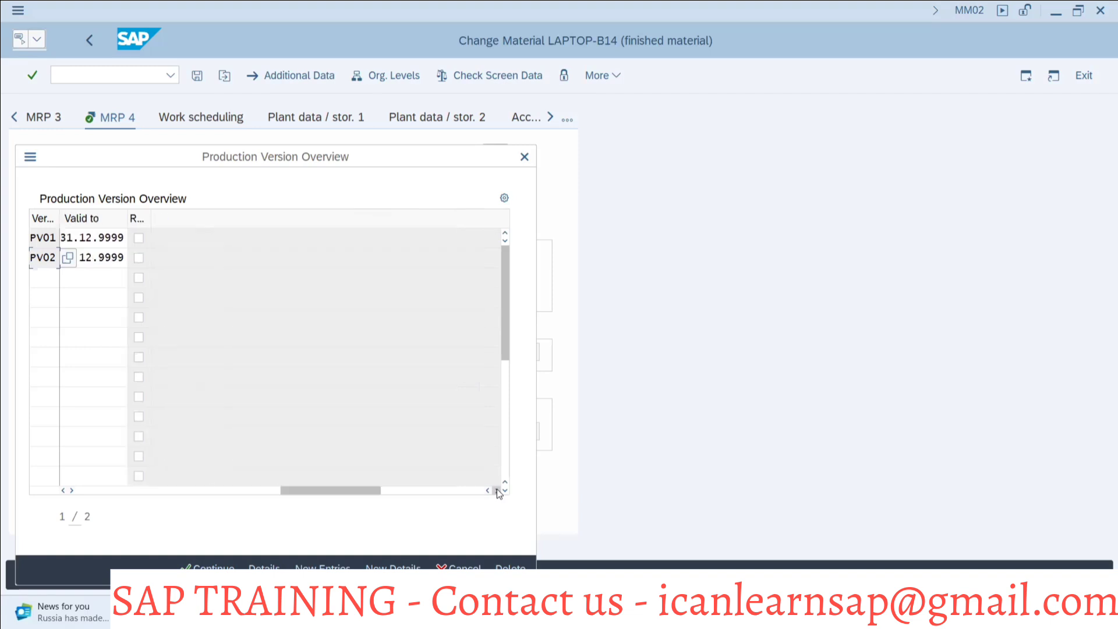
{"action": "left_click", "coordinate": [94, 490]}
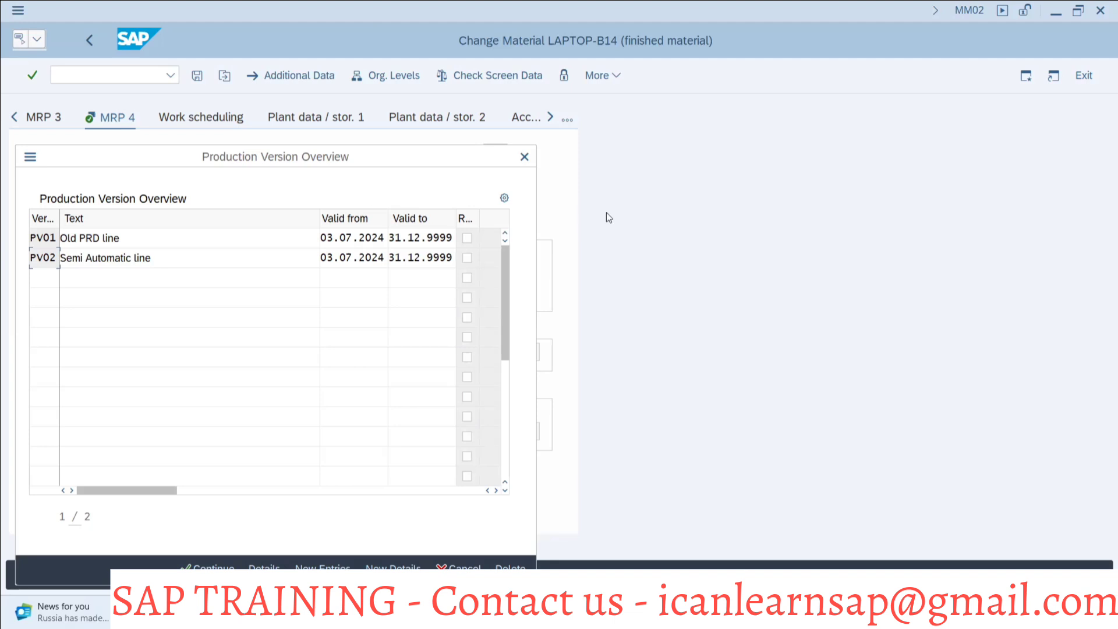
Step: Switch to the SAP PP Production version presentation in PowerPoint and select slide 7
{"action": "key", "text": "alt+Tab"}
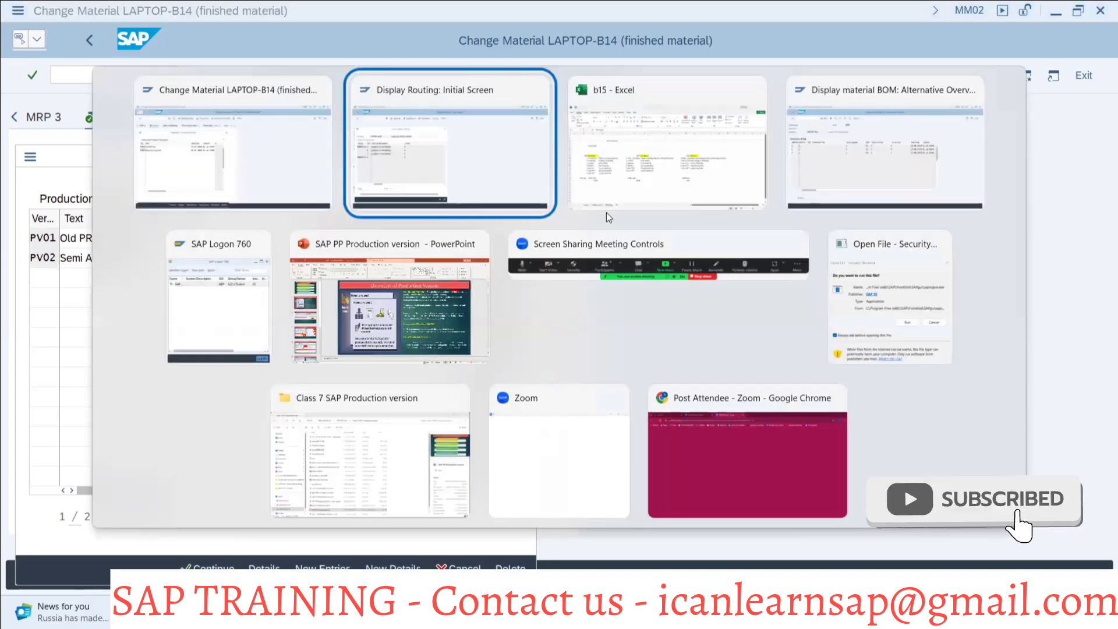
{"action": "key", "text": "alt+Tab"}
{"action": "key", "text": "alt+Tab"}
{"action": "key", "text": "alt+Tab"}
{"action": "key", "text": "alt+Tab"}
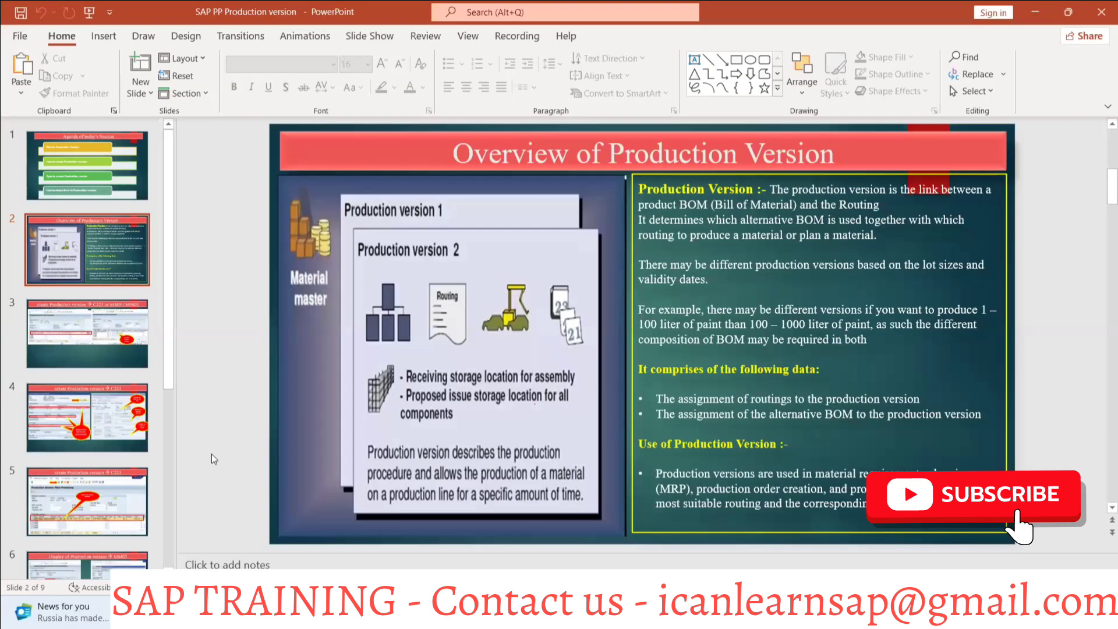
{"action": "scroll", "coordinate": [169, 498], "scroll_direction": "down", "scroll_amount": 5}
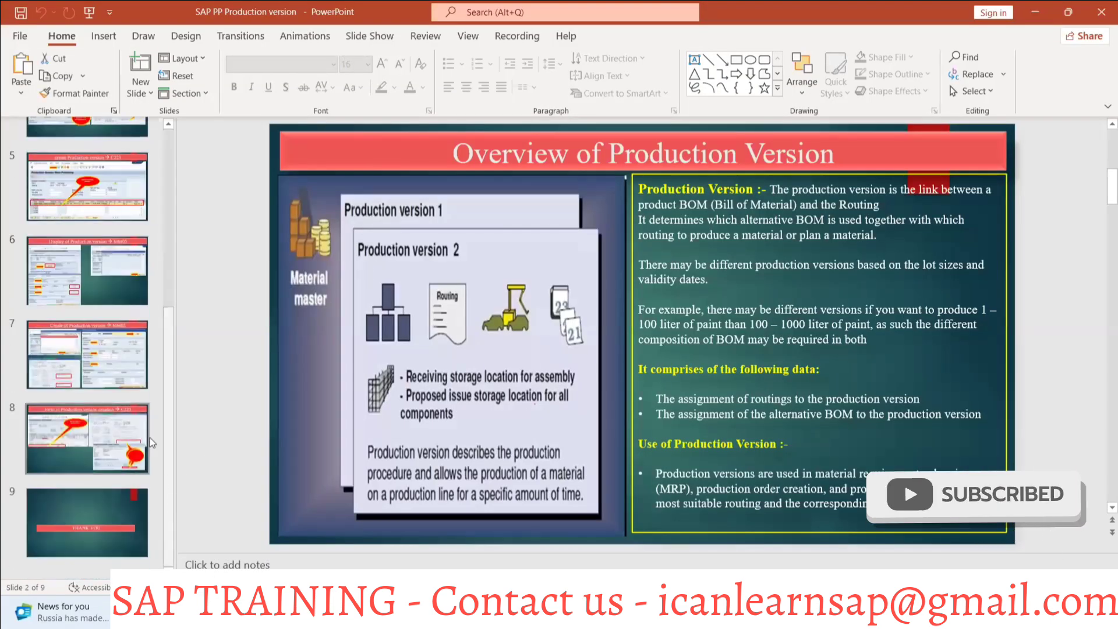
{"action": "left_click", "coordinate": [110, 382]}
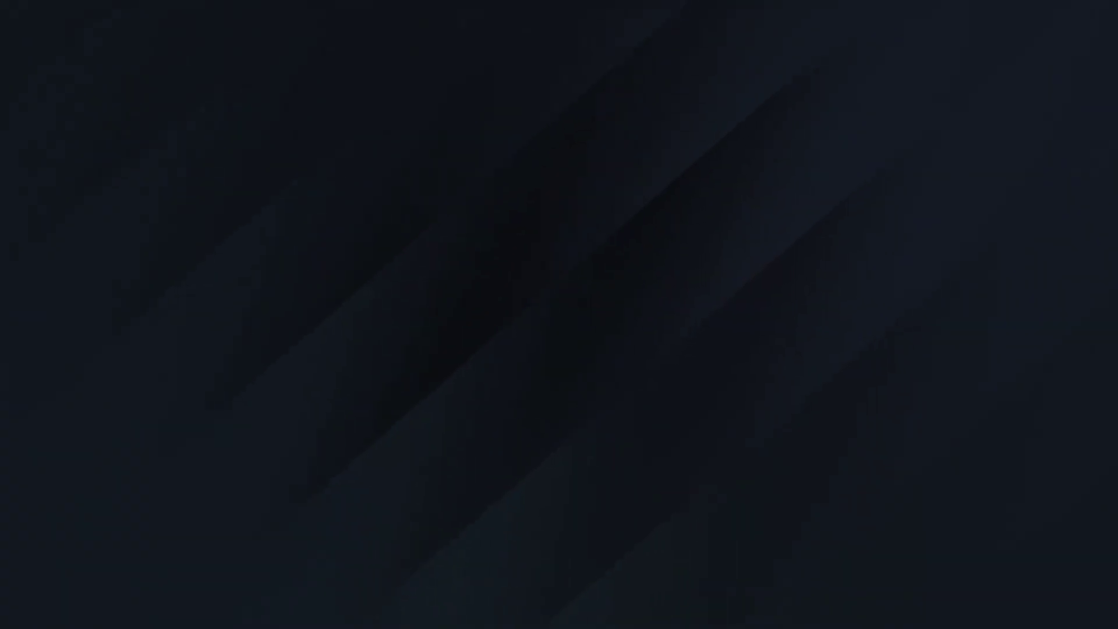